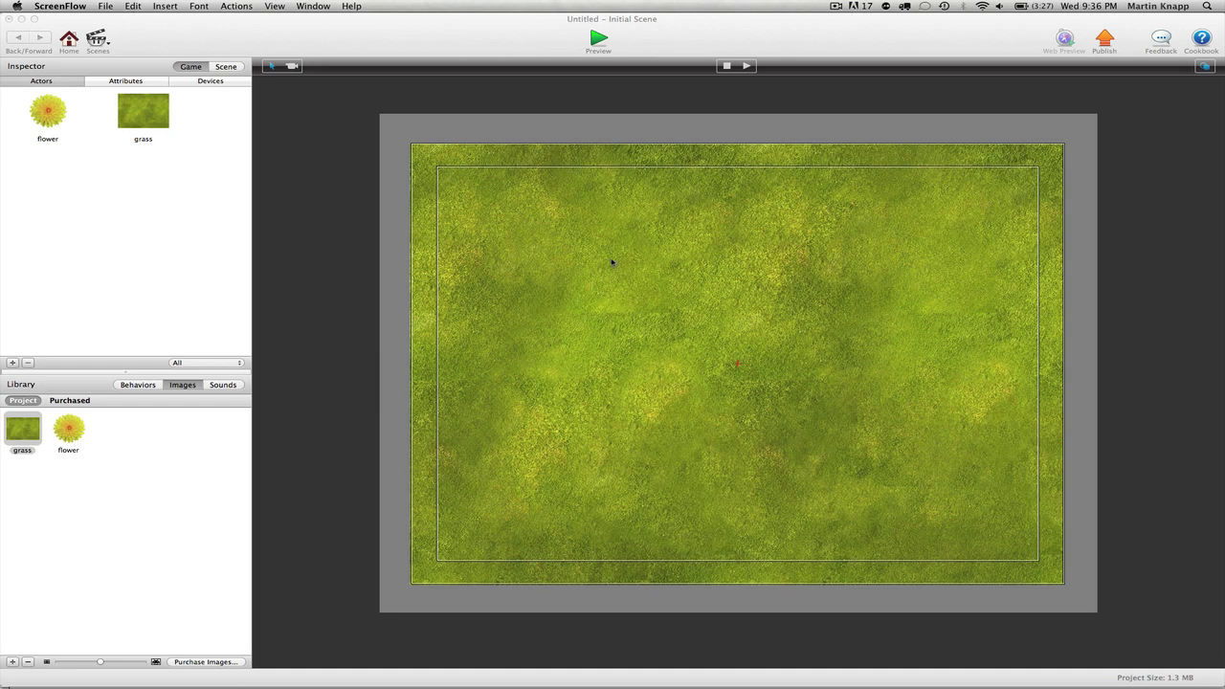
- Add a new blank actor and rename it 'Spawn'
click(111, 206)
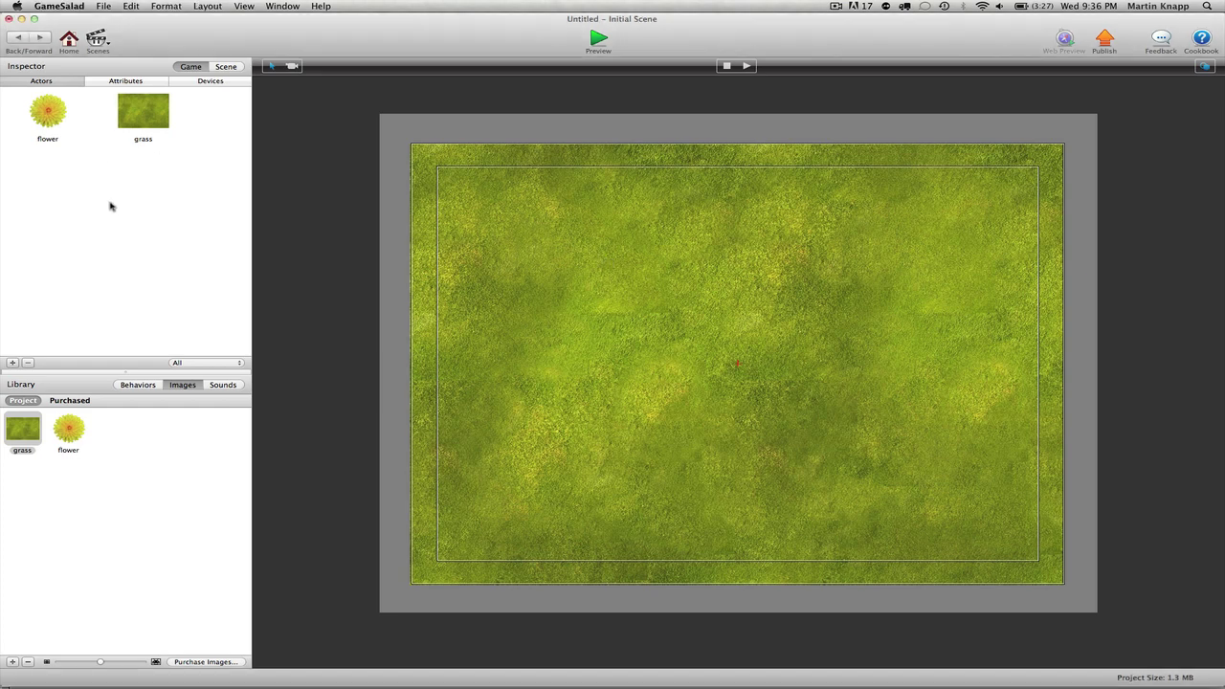
click(13, 364)
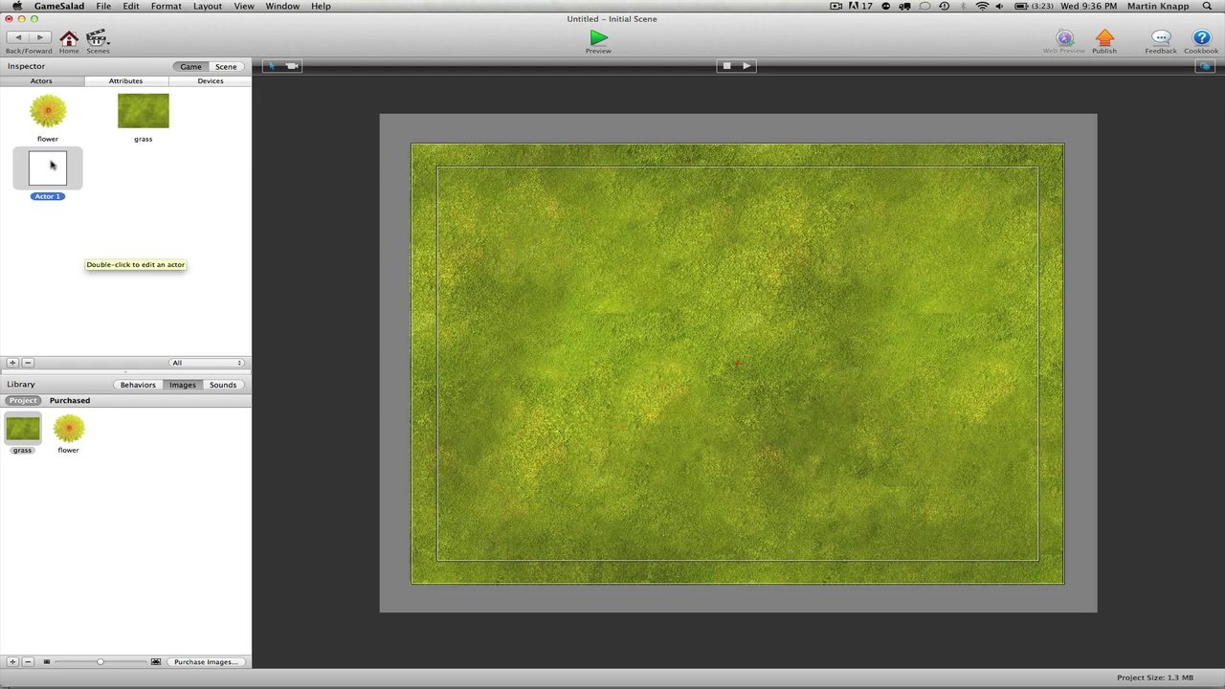
click(52, 196)
key(BackSpace)
text(Spawn)
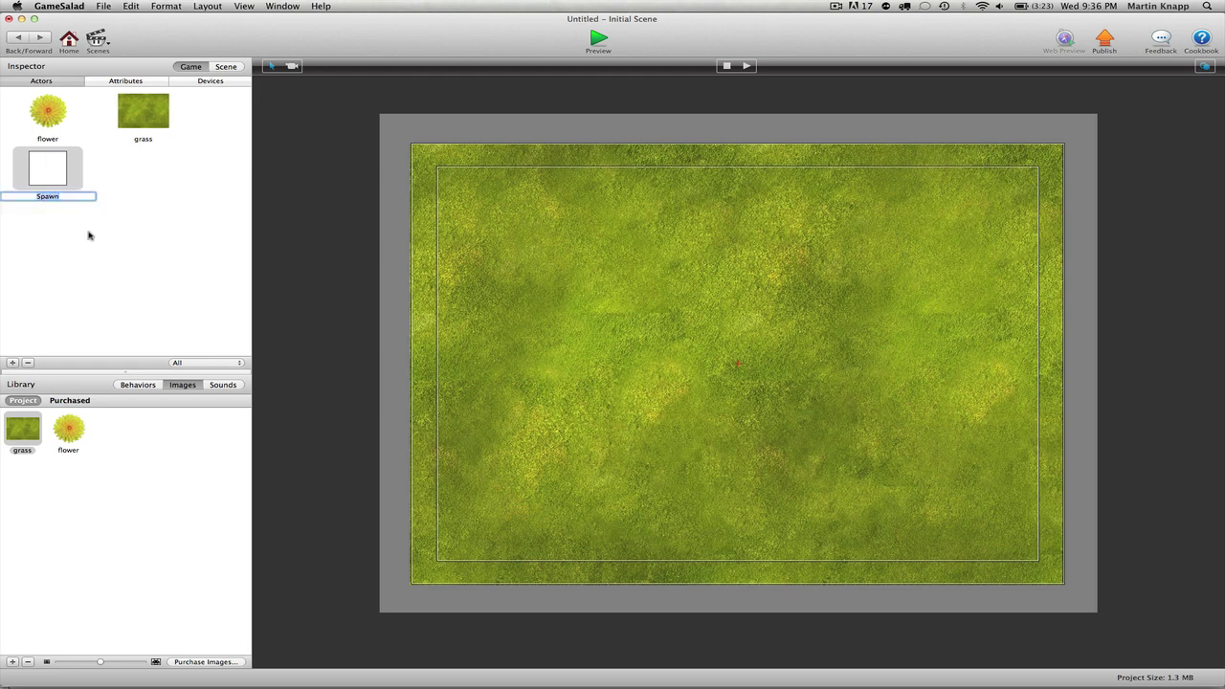
key(Return)
- Give the Spawn actor a Spawn Actor behaviour that spawns 'flower', then return to the scene
double_click(50, 168)
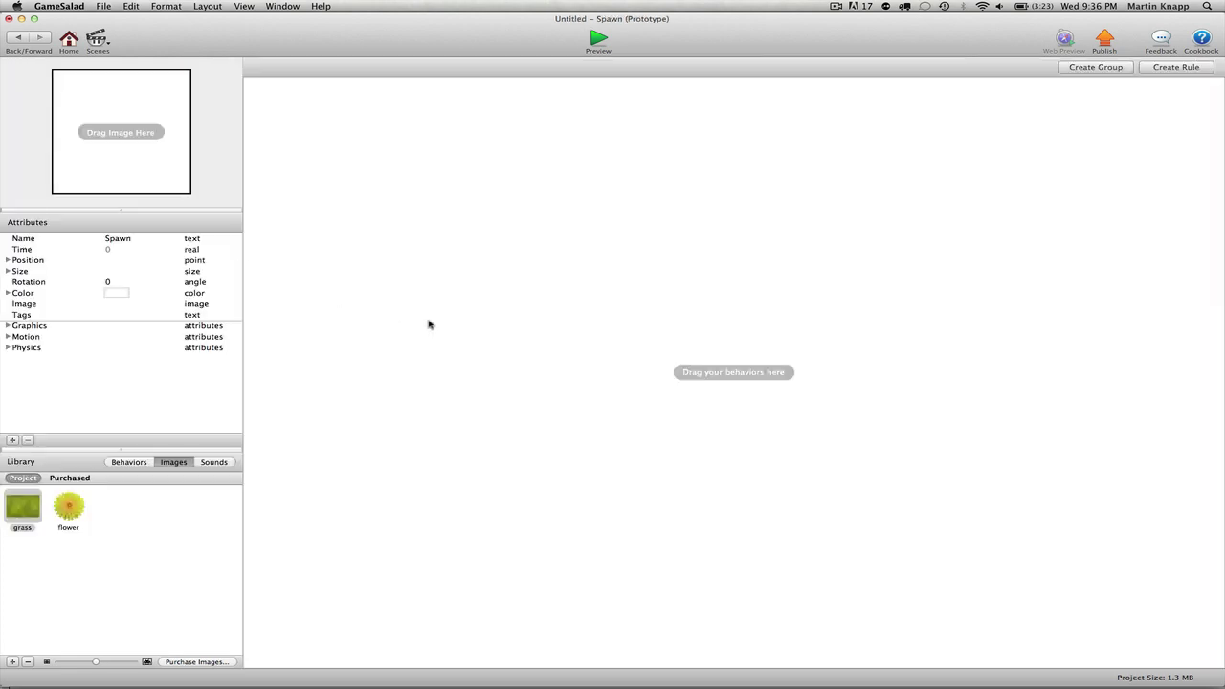
click(129, 462)
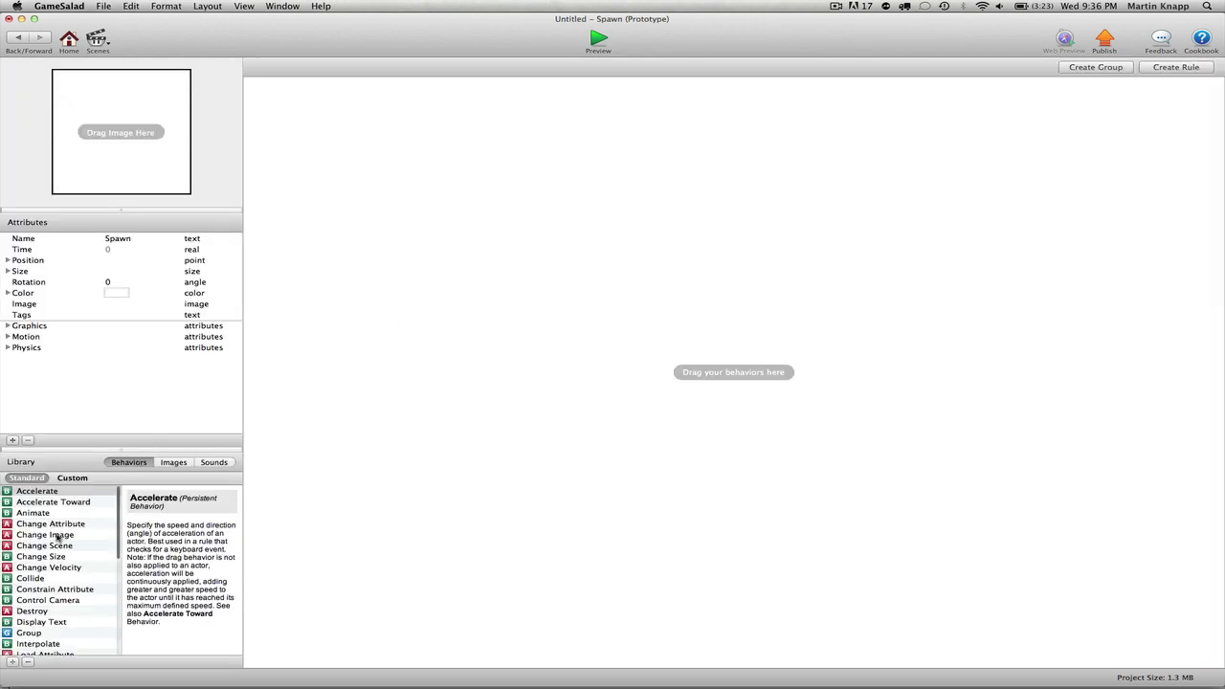
scroll(58, 537, down, 5)
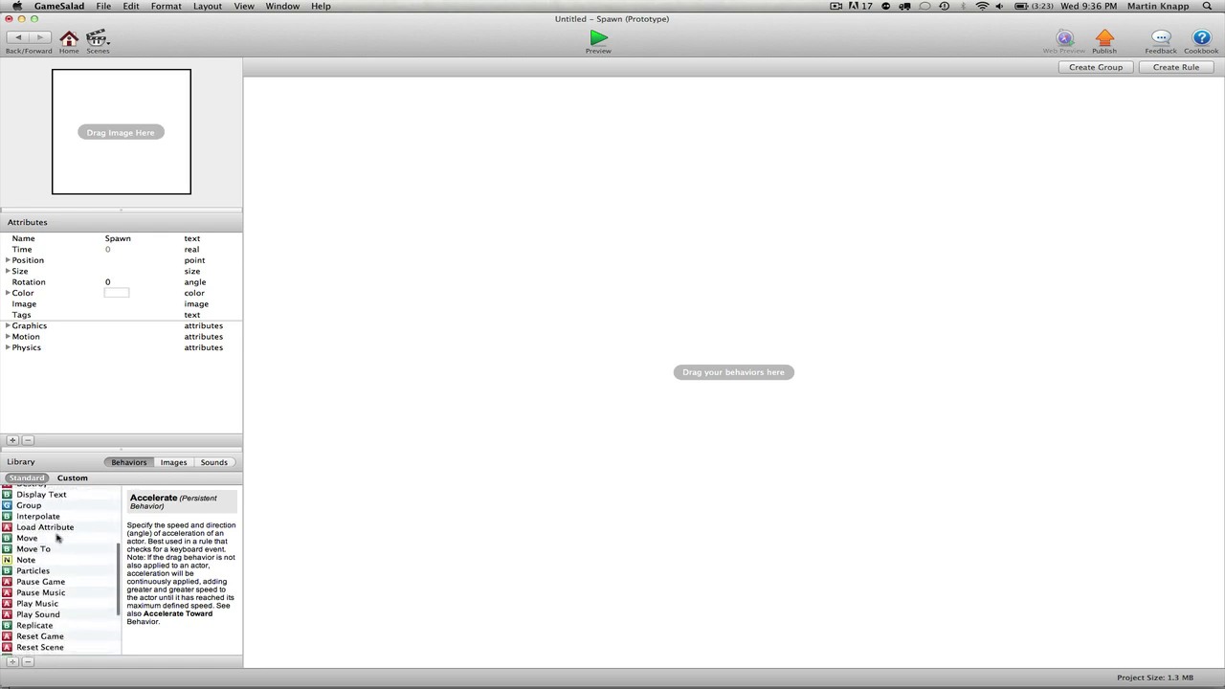
scroll(58, 537, down, 5)
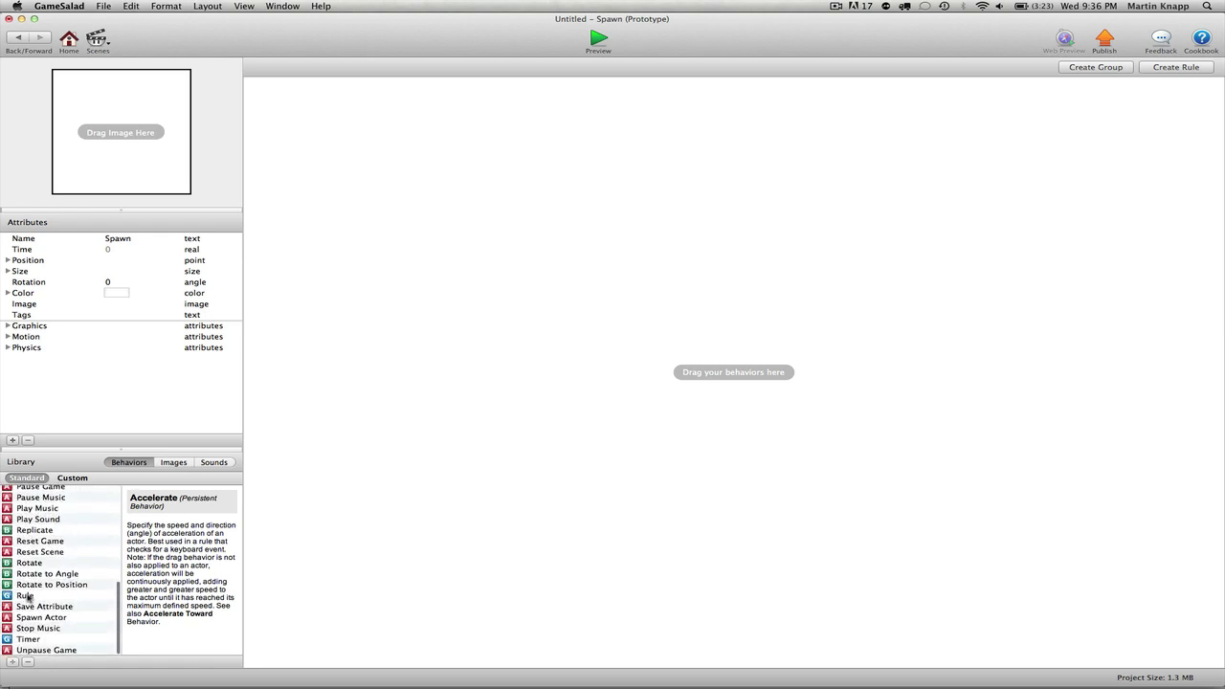
drag(8, 617, 412, 254)
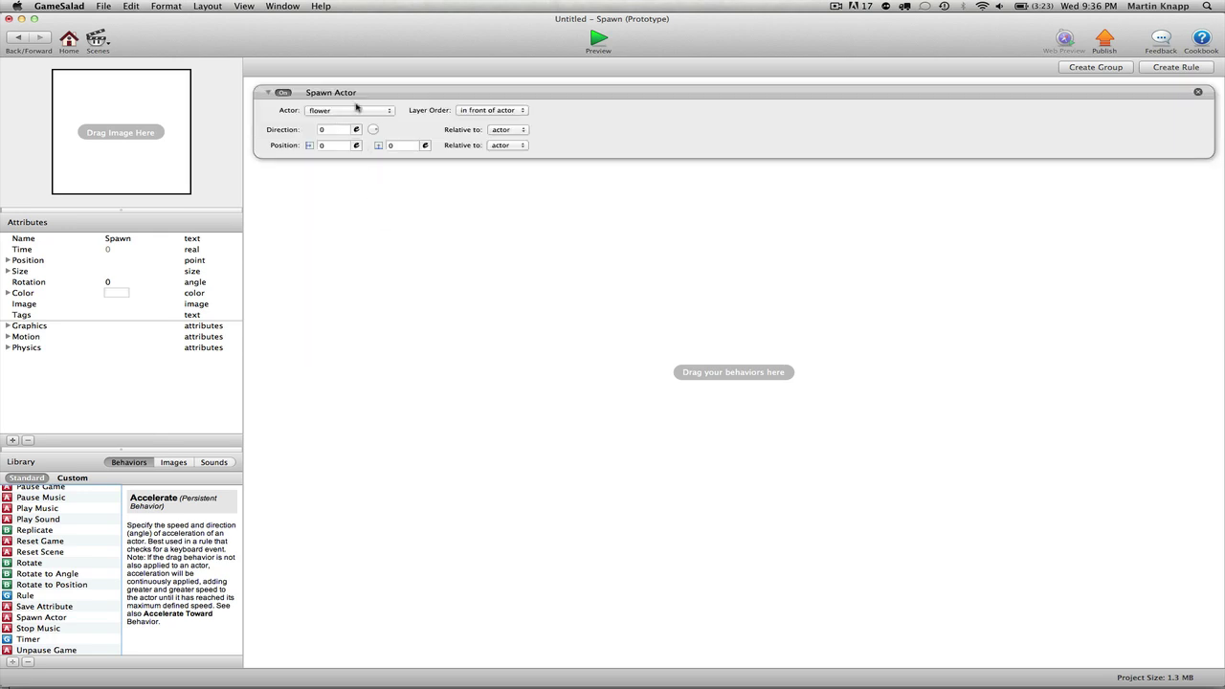
click(374, 112)
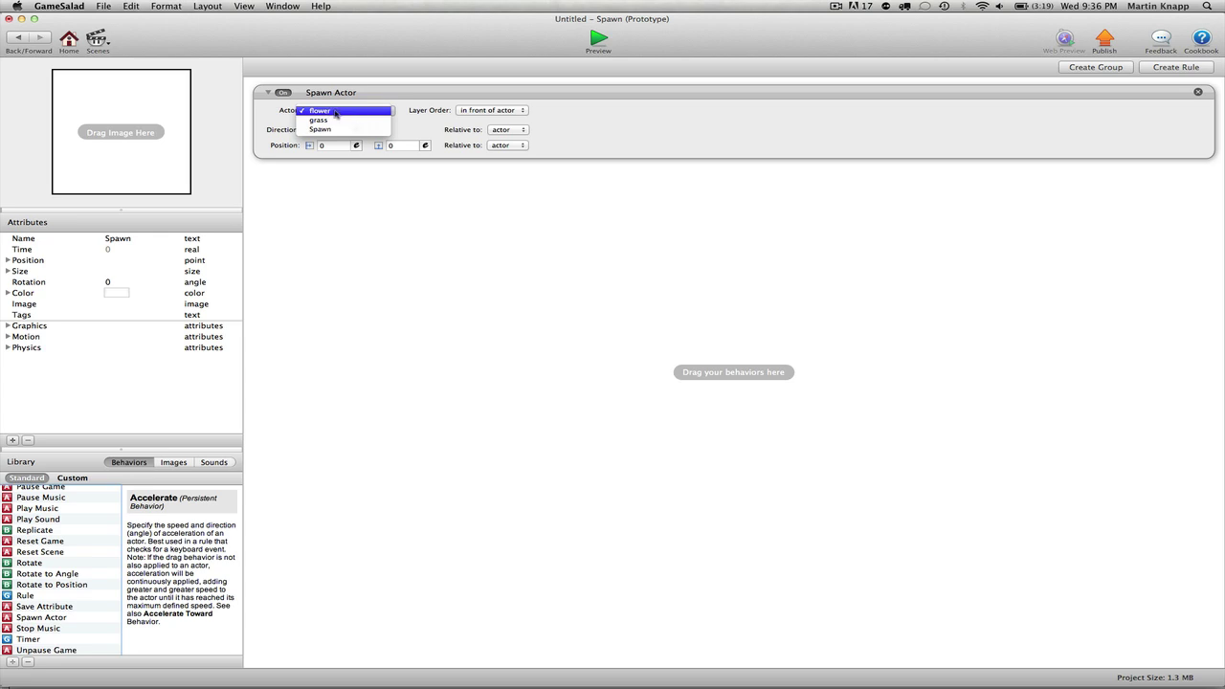
click(341, 112)
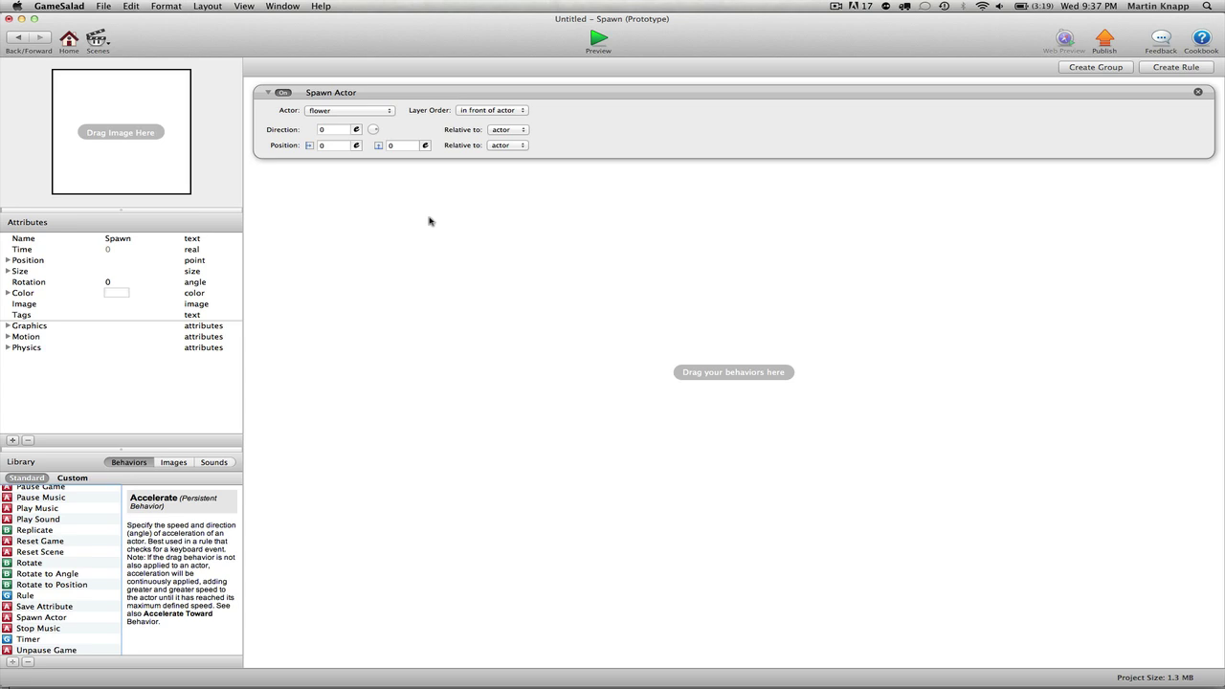
click(17, 36)
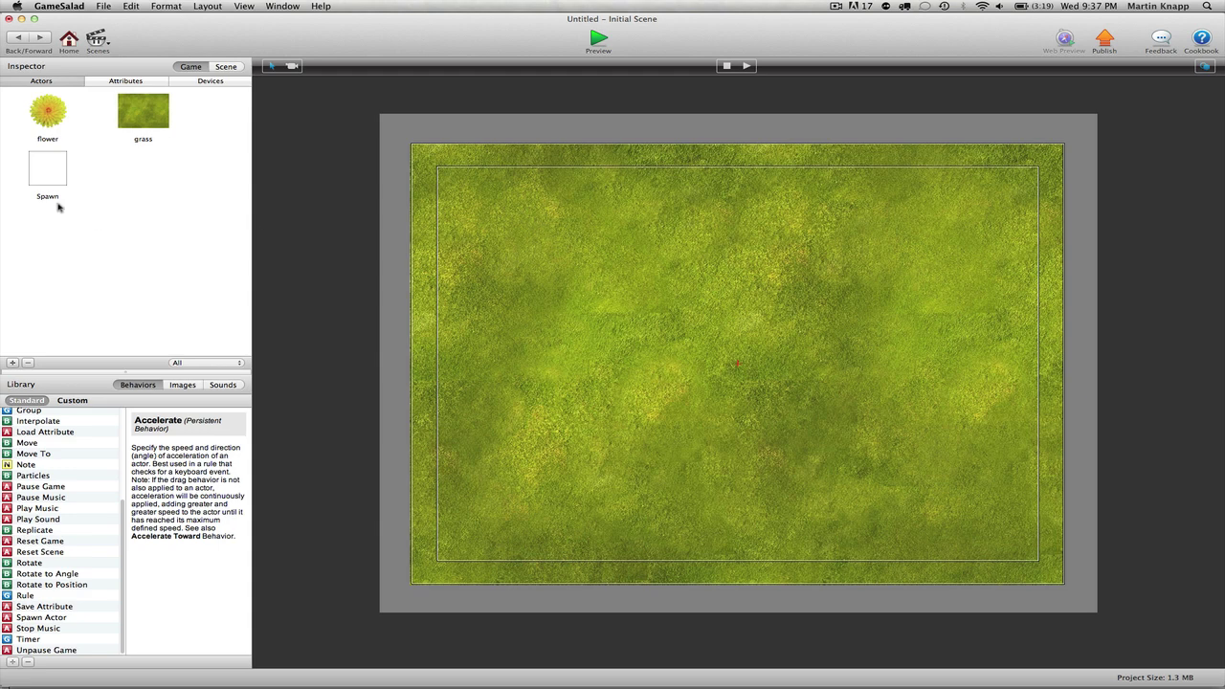
- Drop the Spawn actor at the centre of the grass scene and preview it spawning a flower
drag(45, 182, 688, 369)
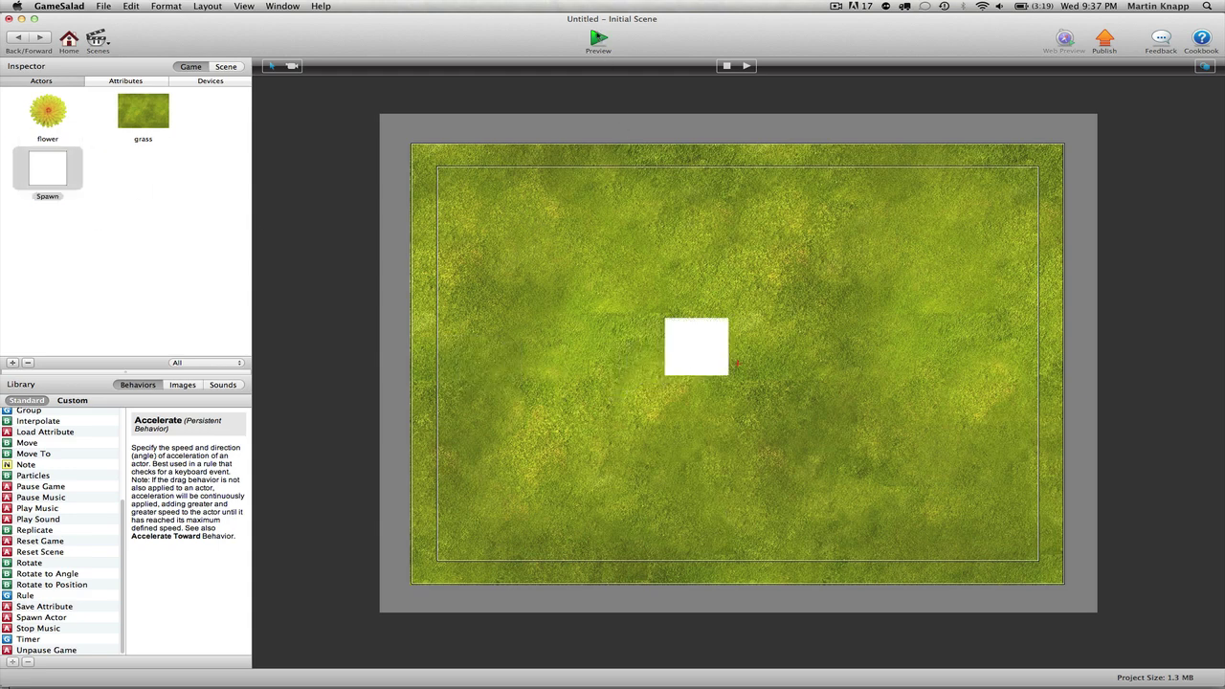
key(super+Return)
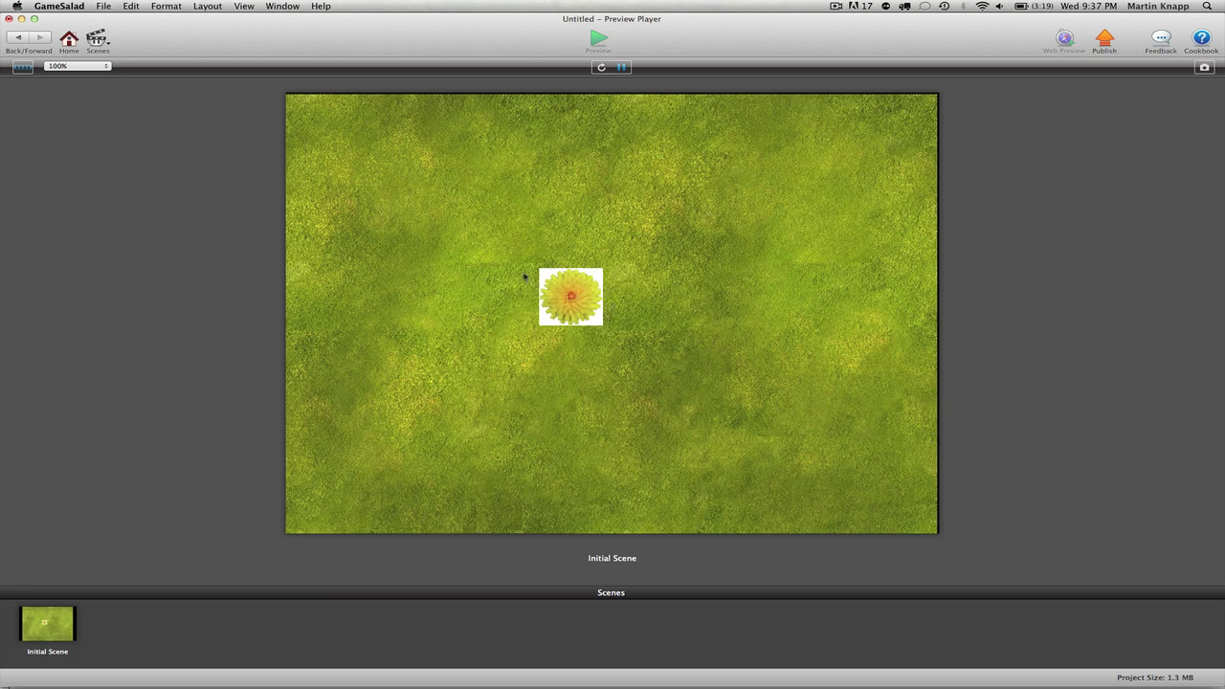
click(17, 38)
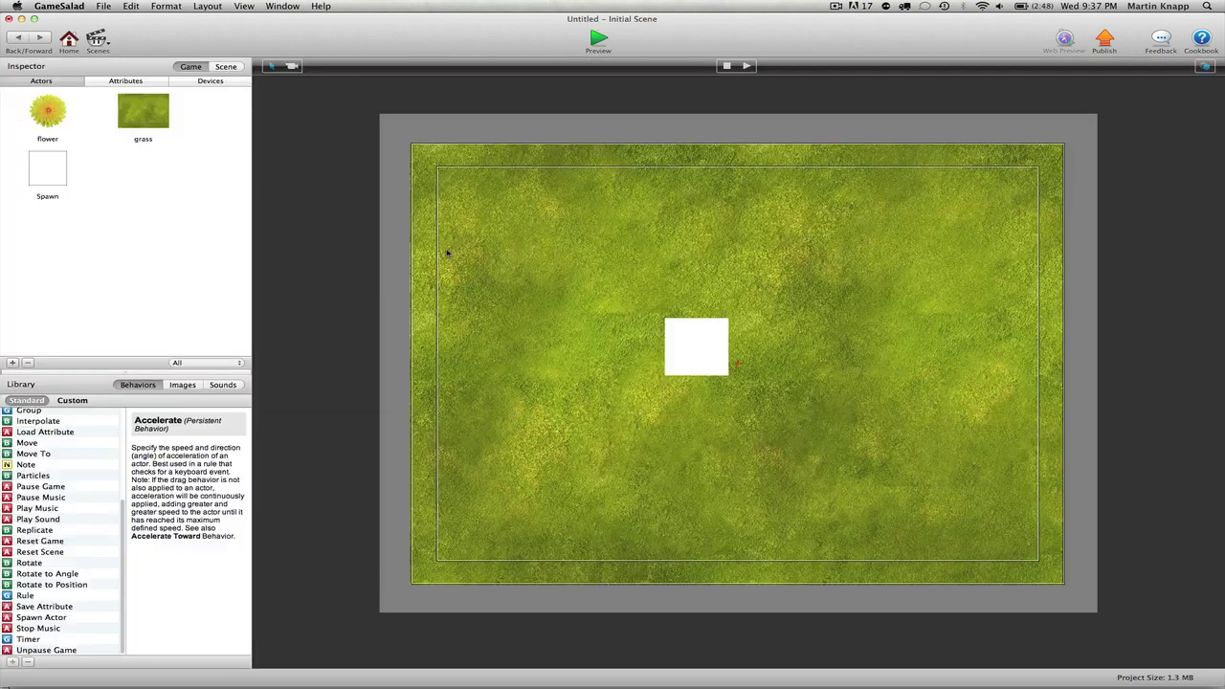
- Select the Spawn square and the grass actor on the stage, then clear the selection
click(683, 366)
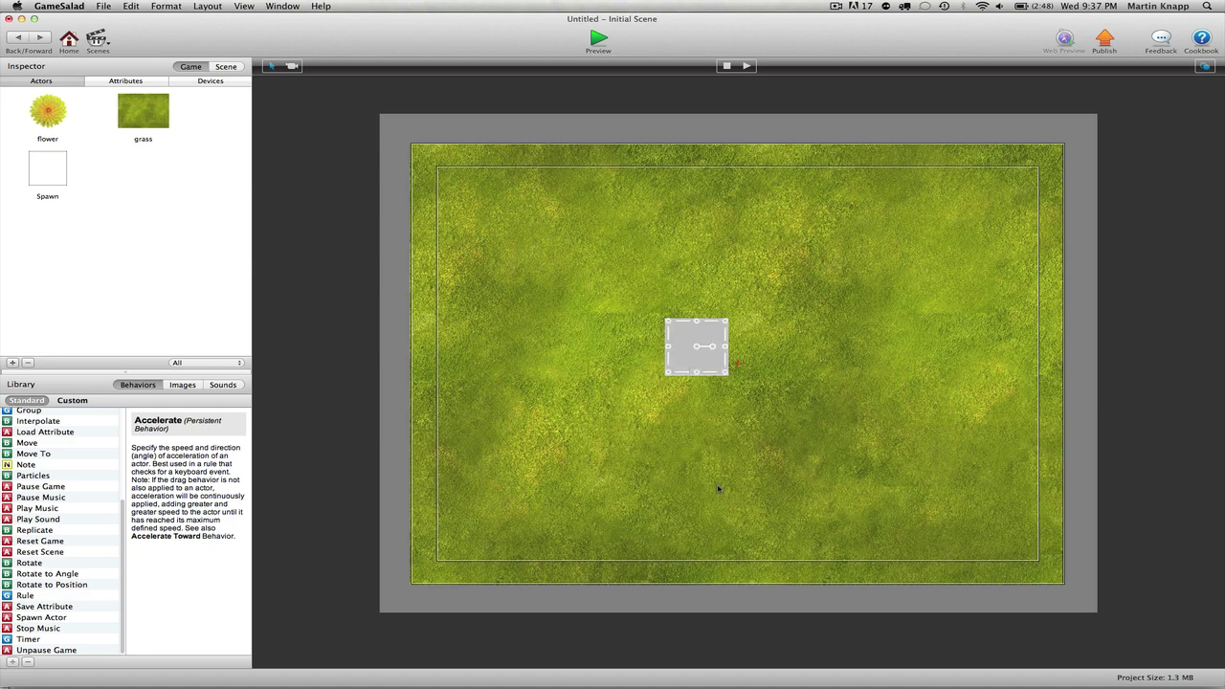
click(719, 489)
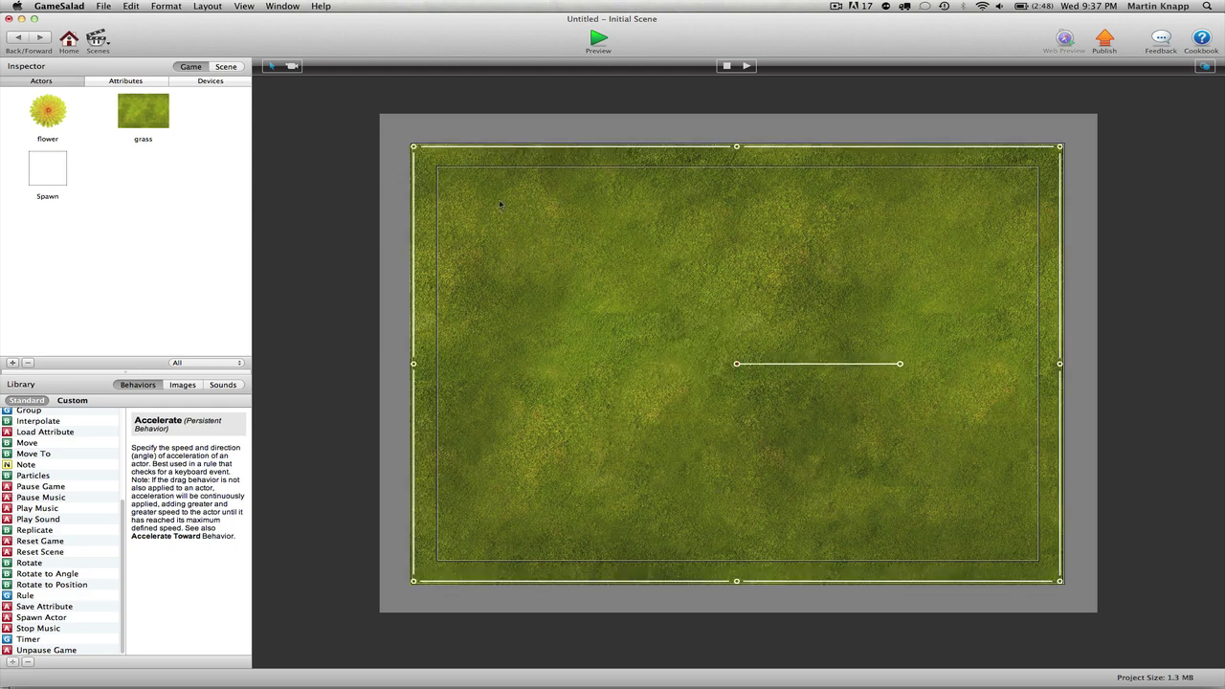
click(383, 251)
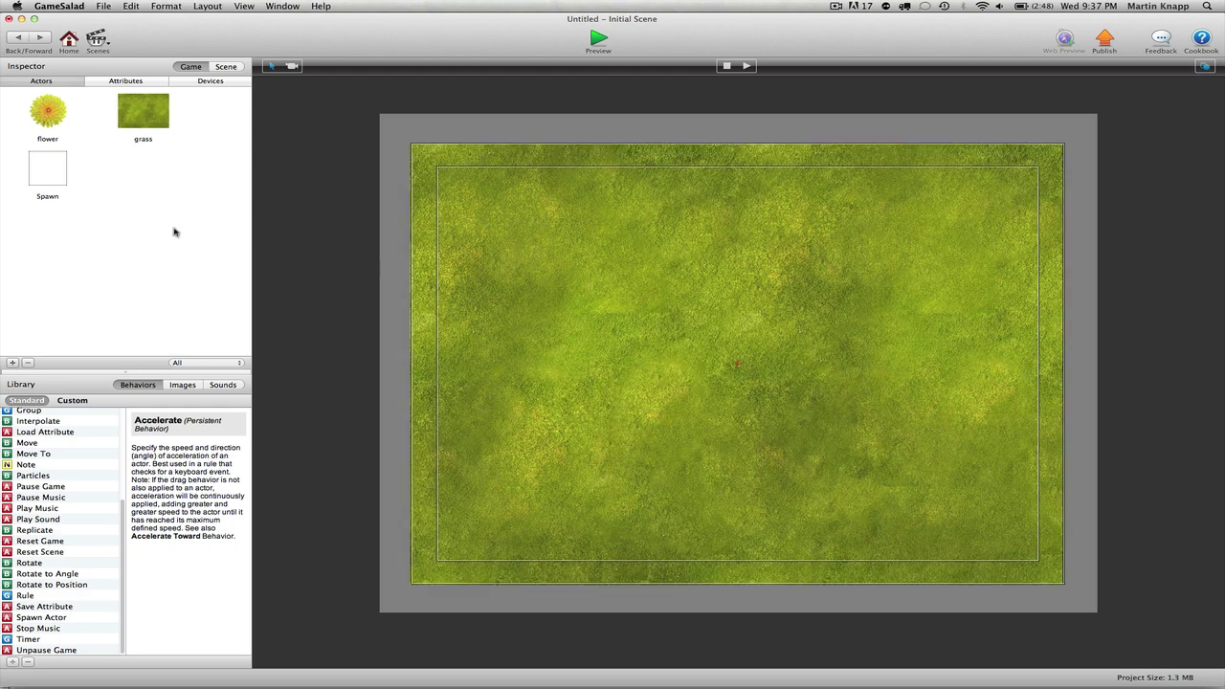
- Wrap the Spawn Actor behaviour in a Timer set to every 1 second with Run to Completion on
double_click(47, 175)
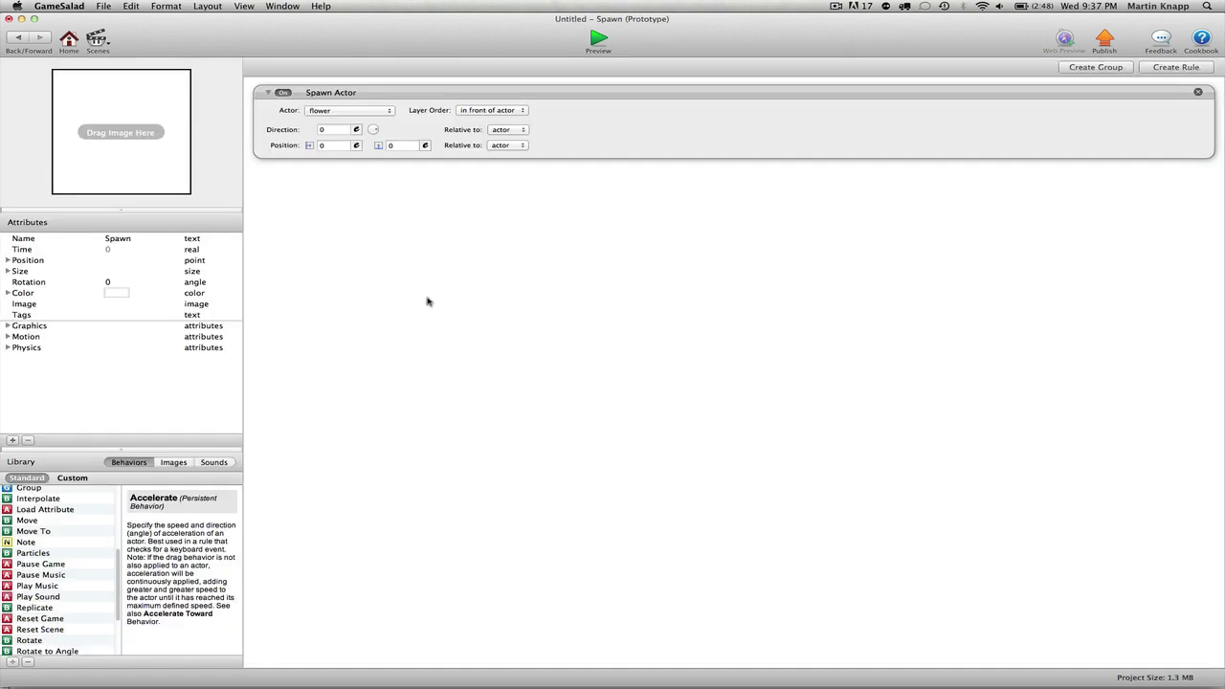
scroll(65, 569, down, 4)
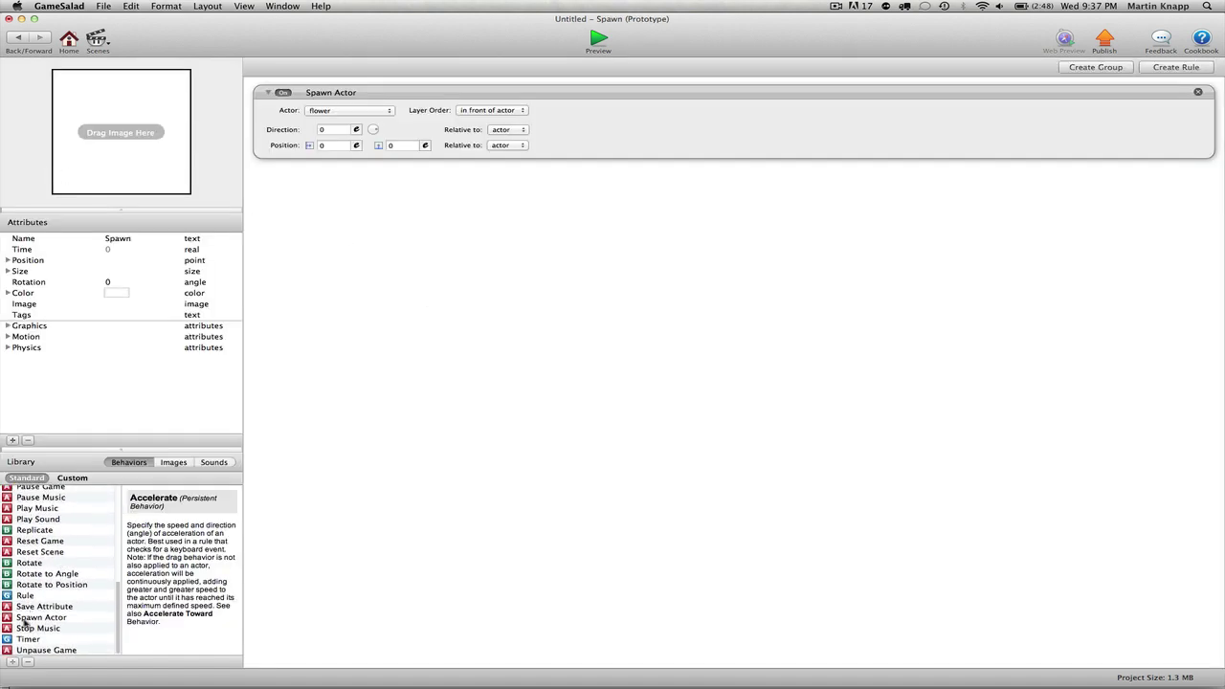
drag(9, 643, 516, 306)
click(292, 199)
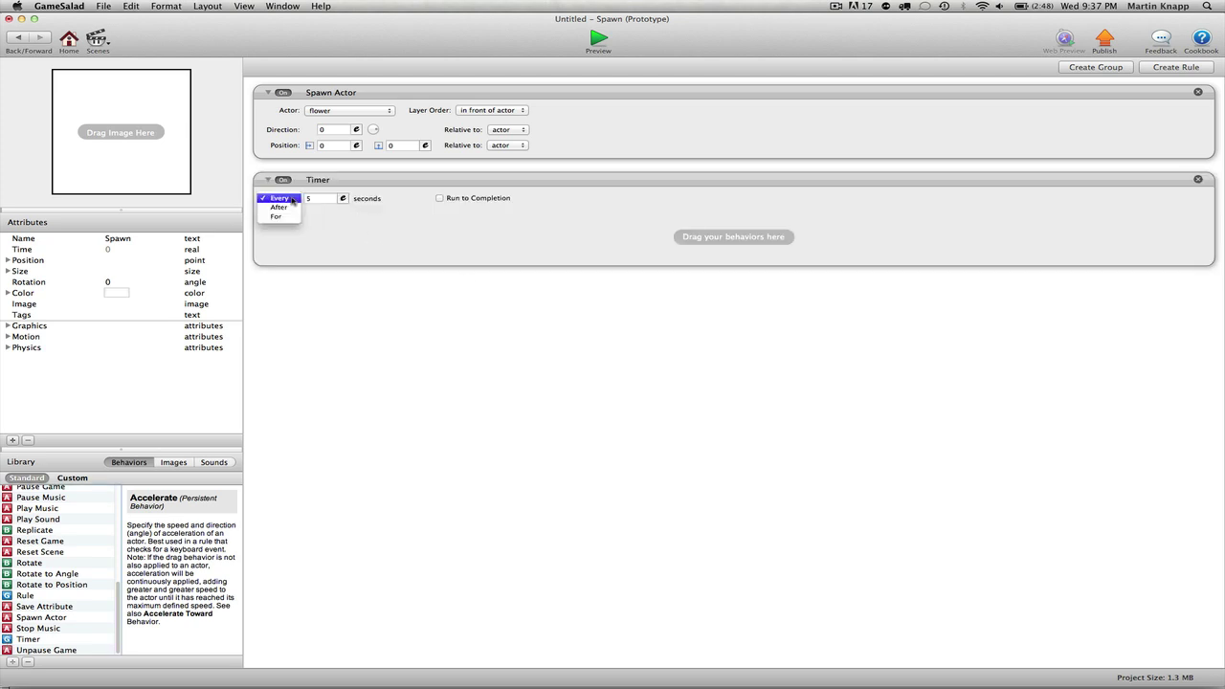
click(279, 198)
key(Tab)
text(1)
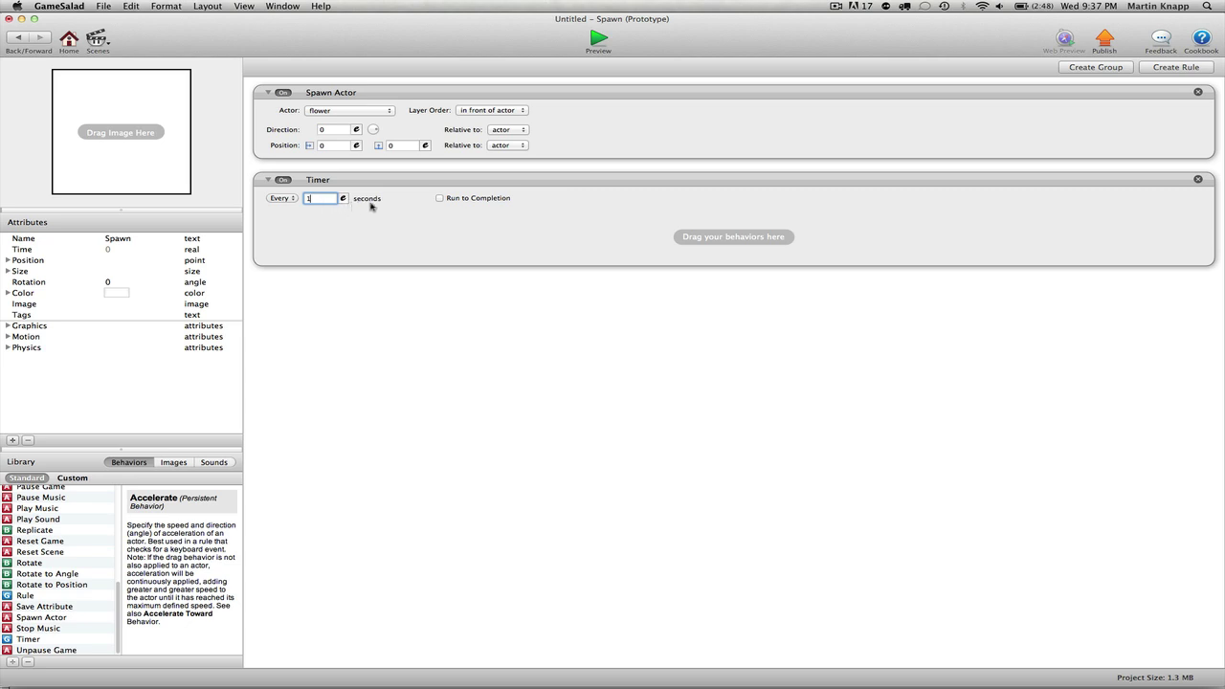
click(440, 198)
drag(458, 90, 476, 245)
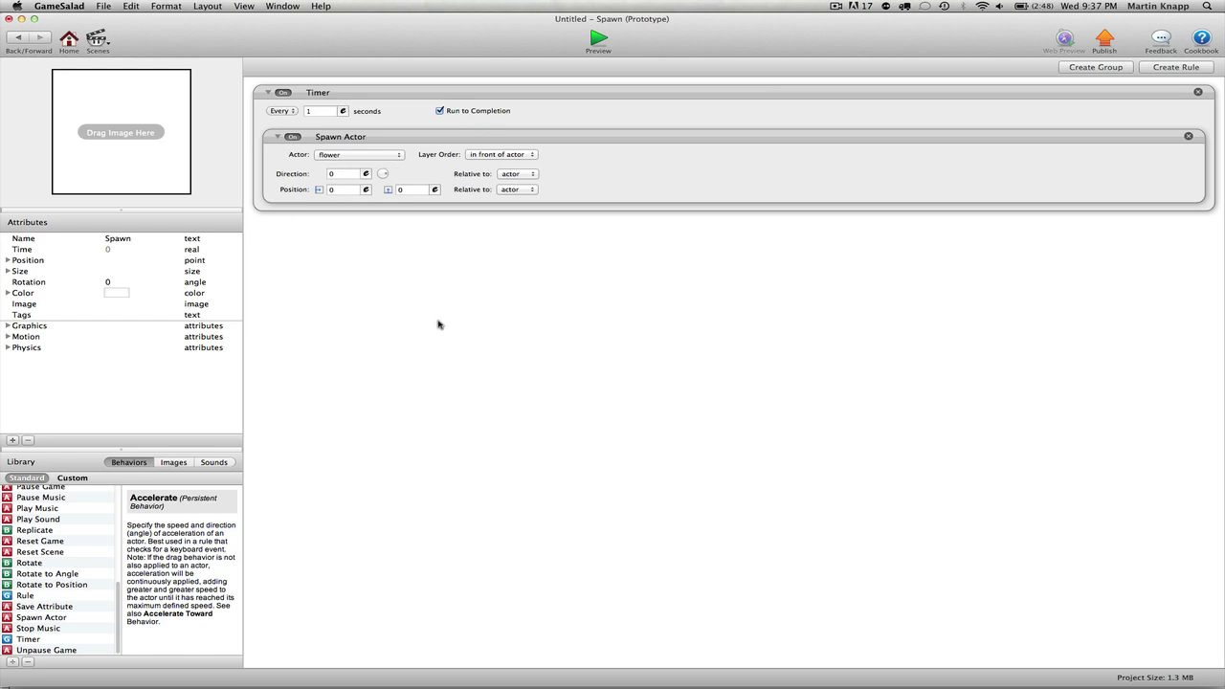
- Place the Spawn actor at the scene centre again and preview the timed flower spawning
click(15, 38)
drag(59, 178, 713, 359)
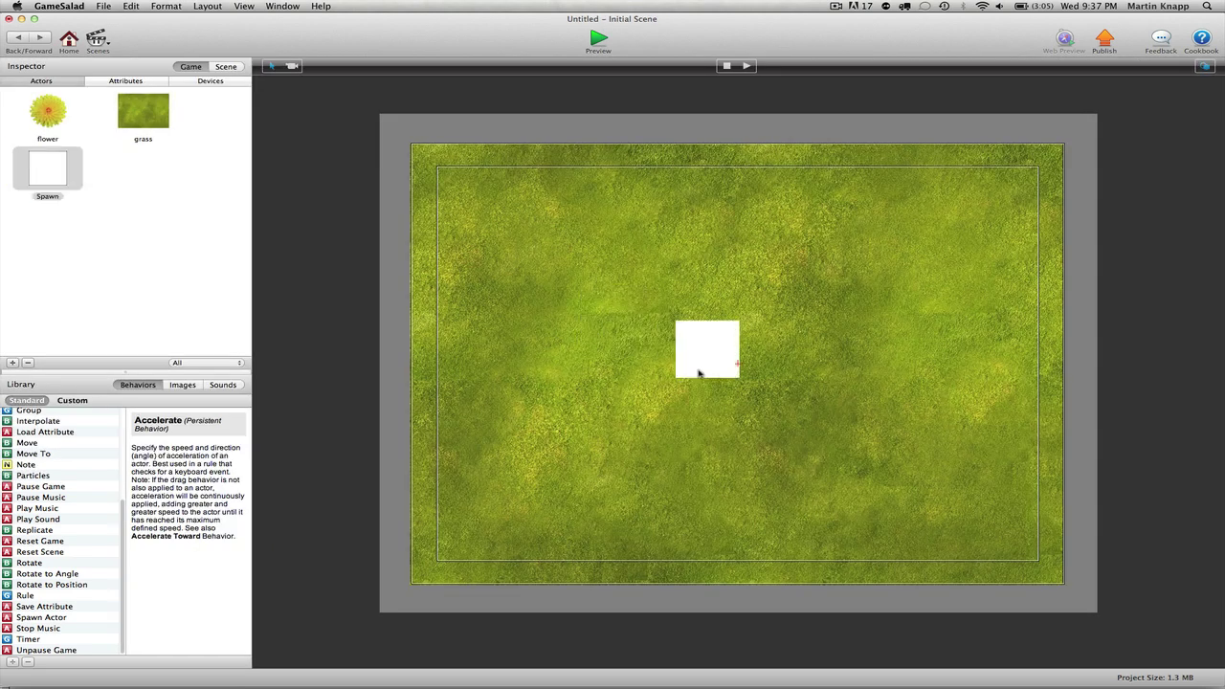
click(600, 43)
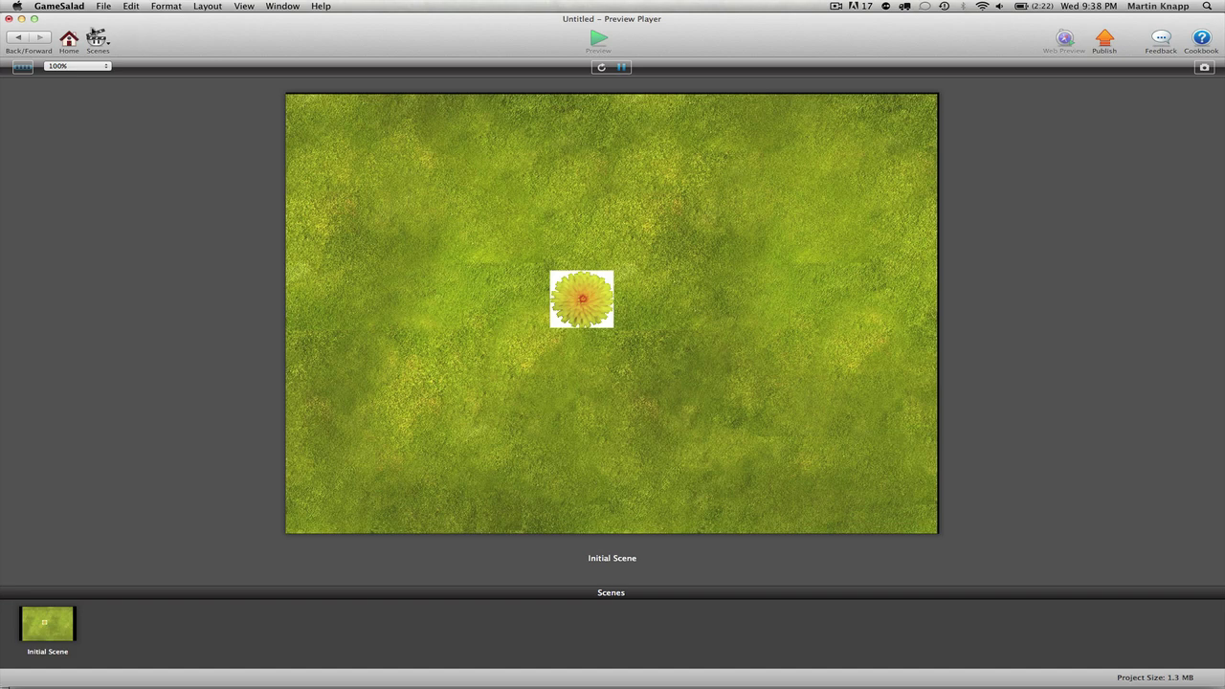
click(17, 37)
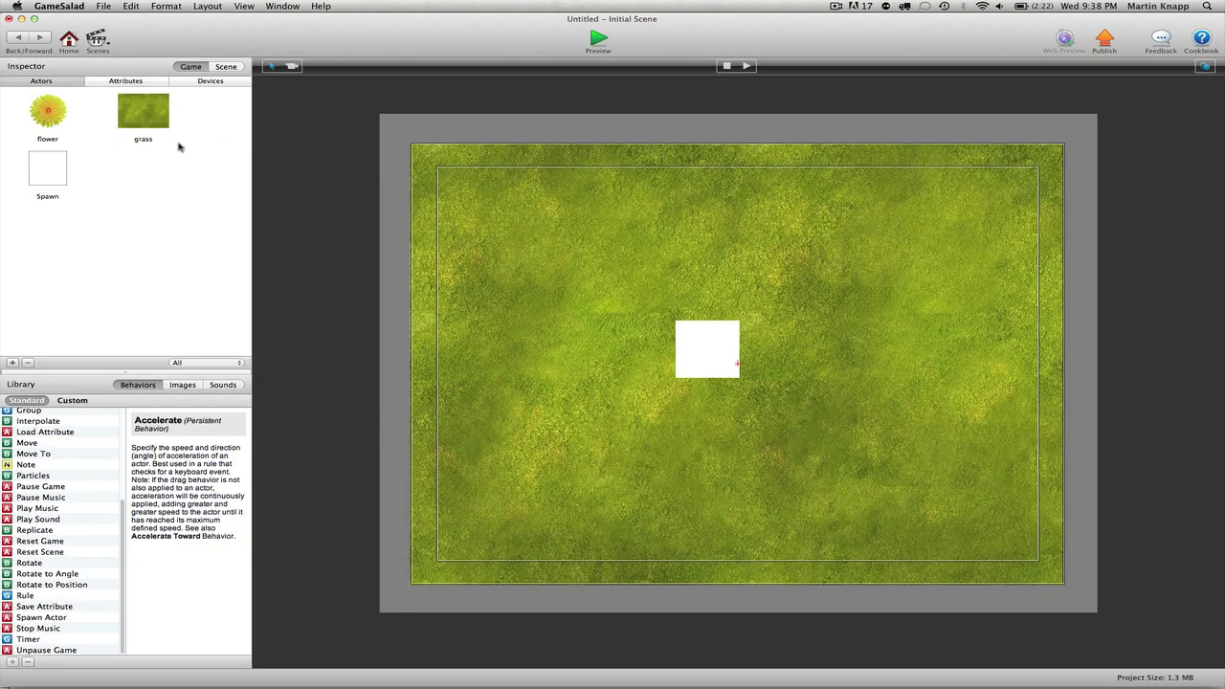
- Make the flower's spawn position relative to the scene, then preview the flower in the bottom-left corner
double_click(45, 179)
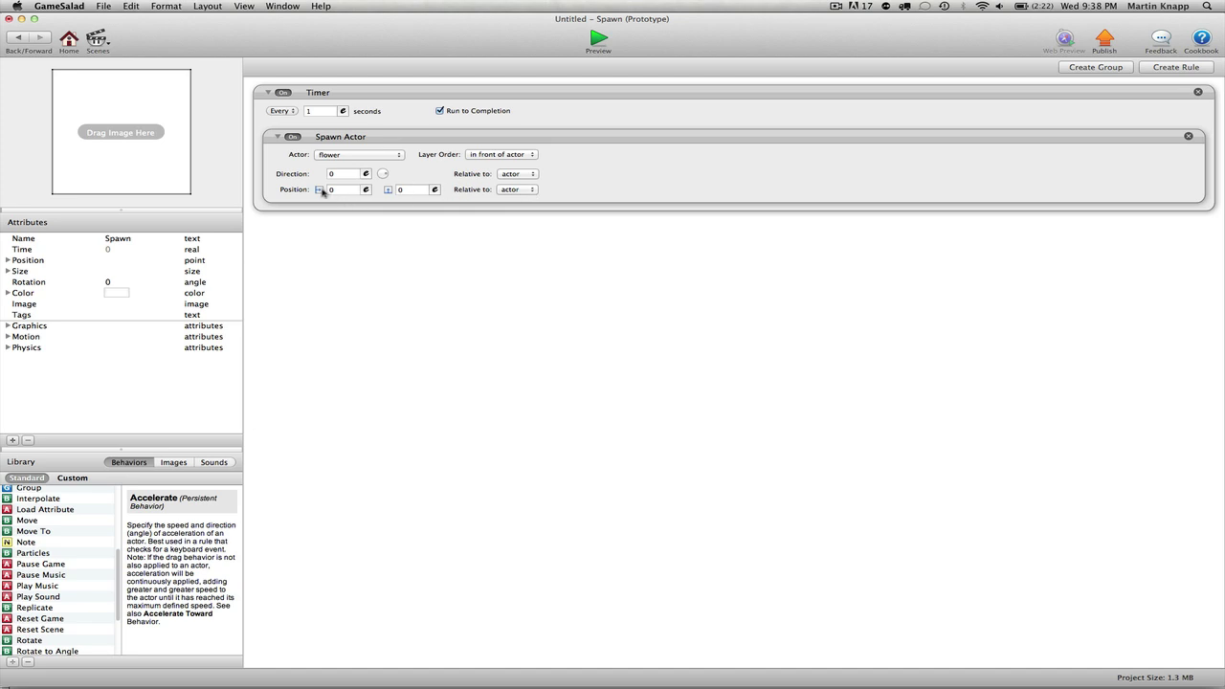
click(521, 189)
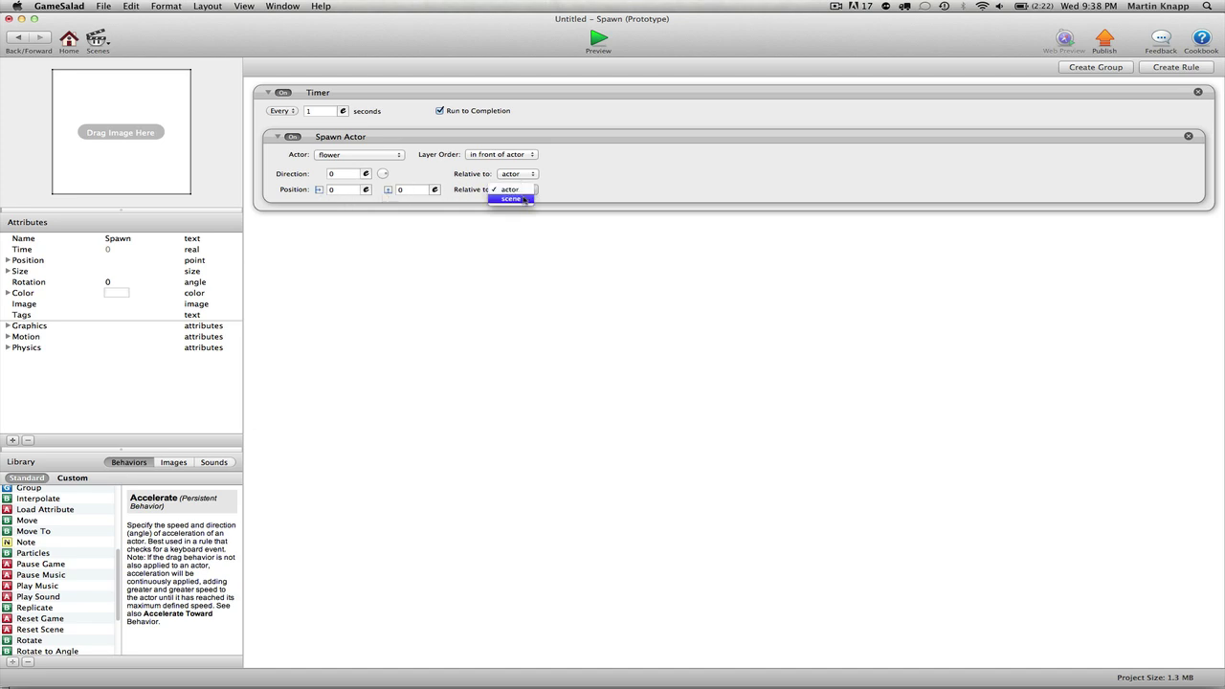
click(523, 197)
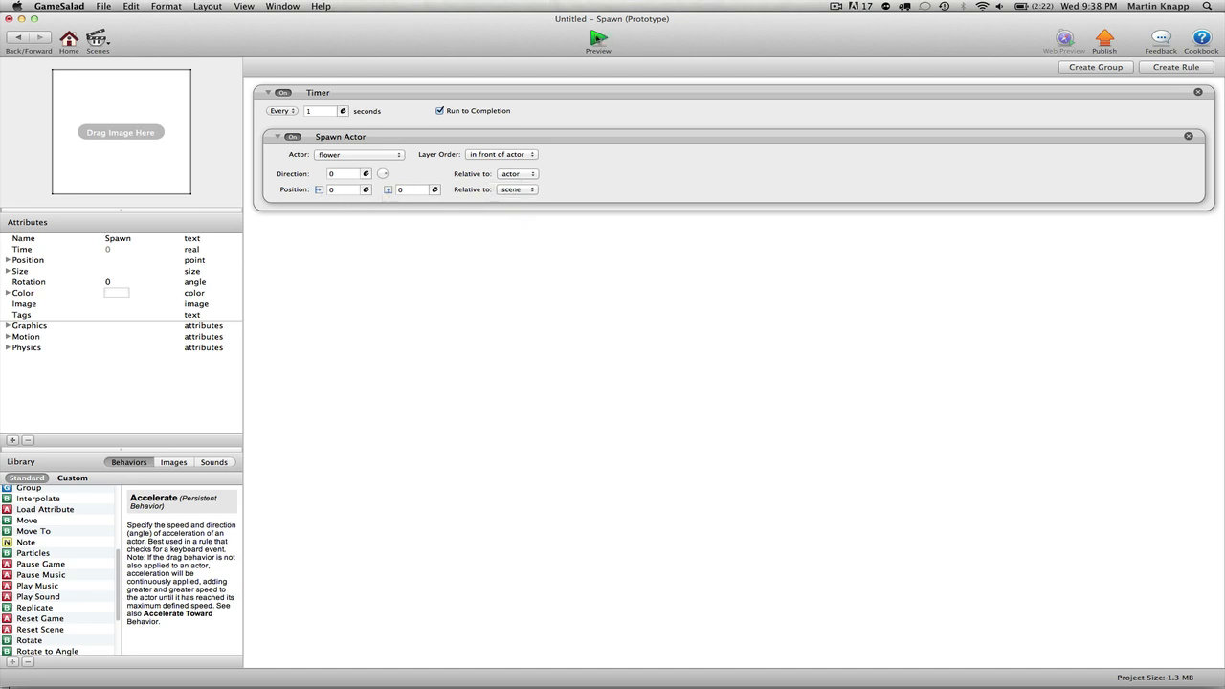
click(598, 40)
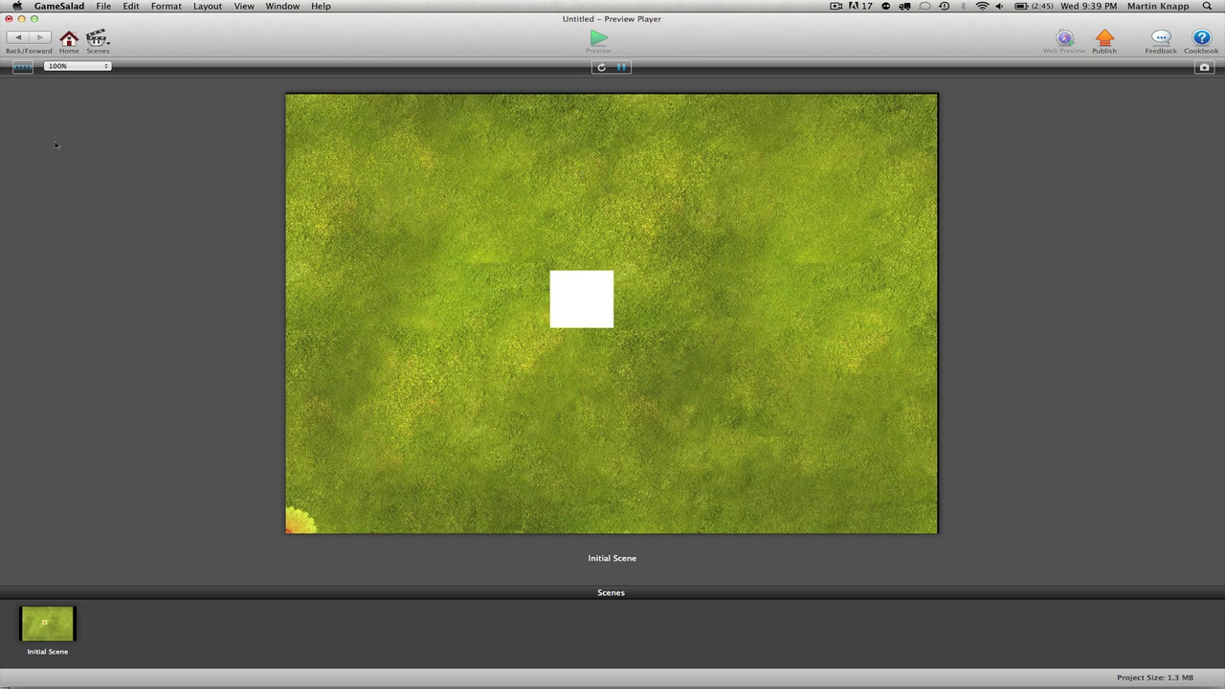
- Set the flower's spawn X position to the expression random(0,1024)
click(17, 38)
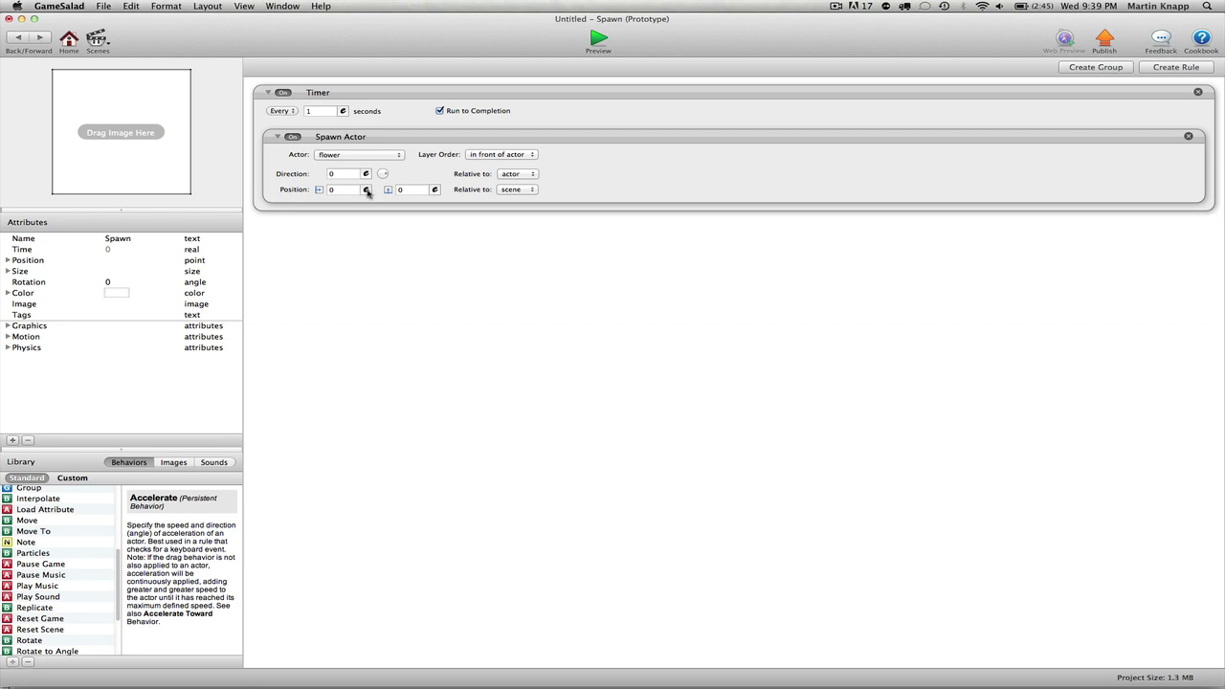
click(366, 190)
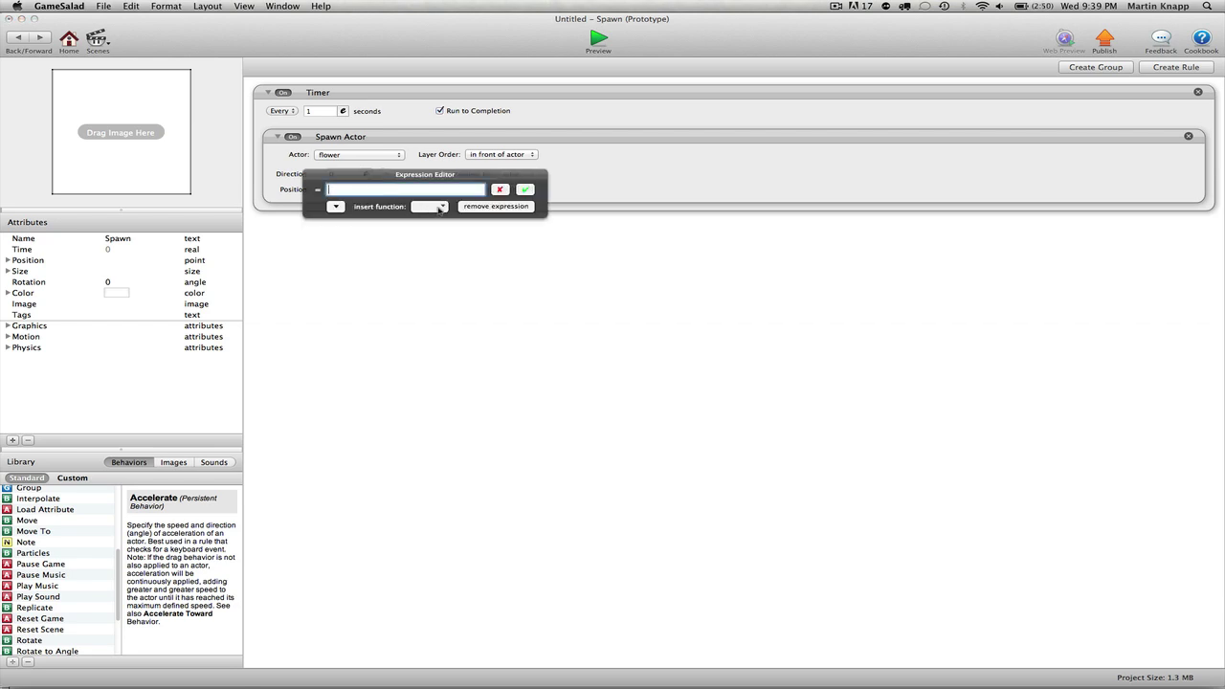
click(444, 207)
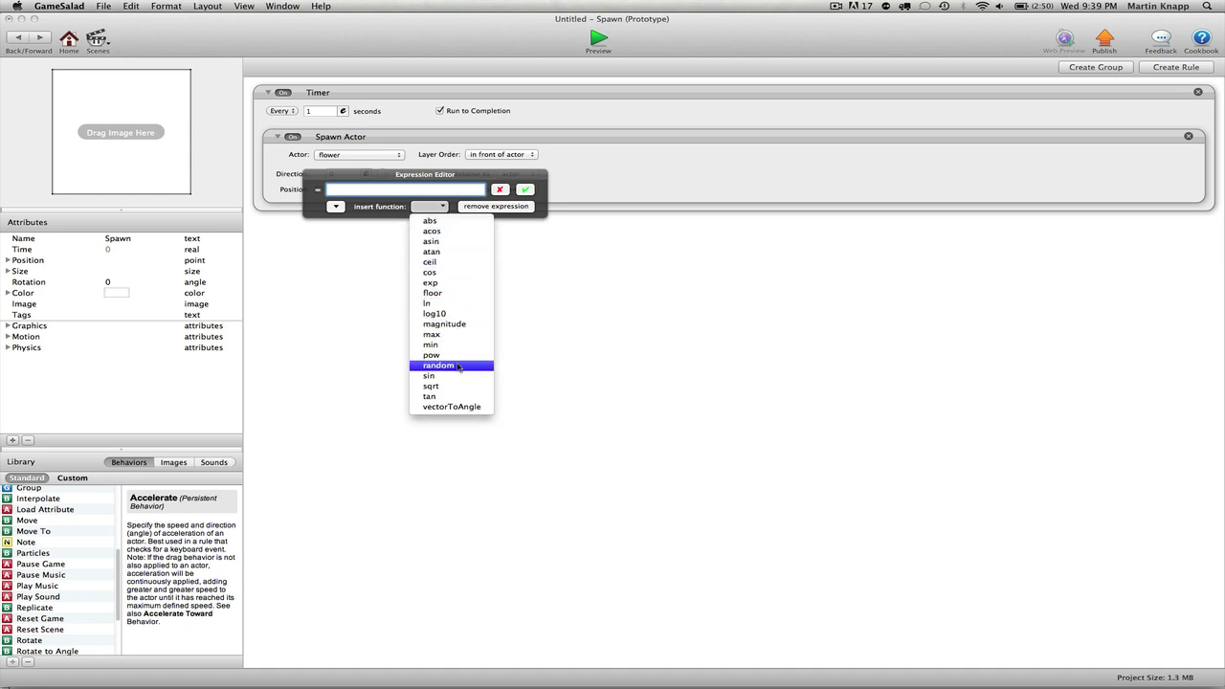
click(438, 364)
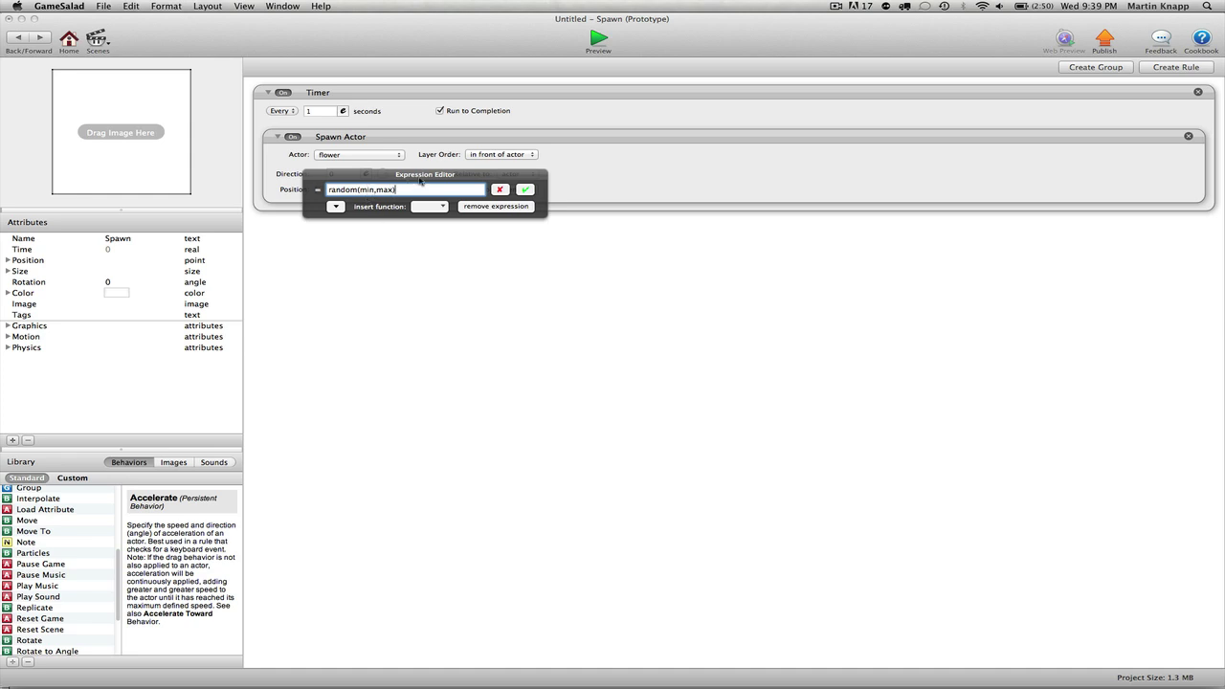
drag(421, 180, 414, 252)
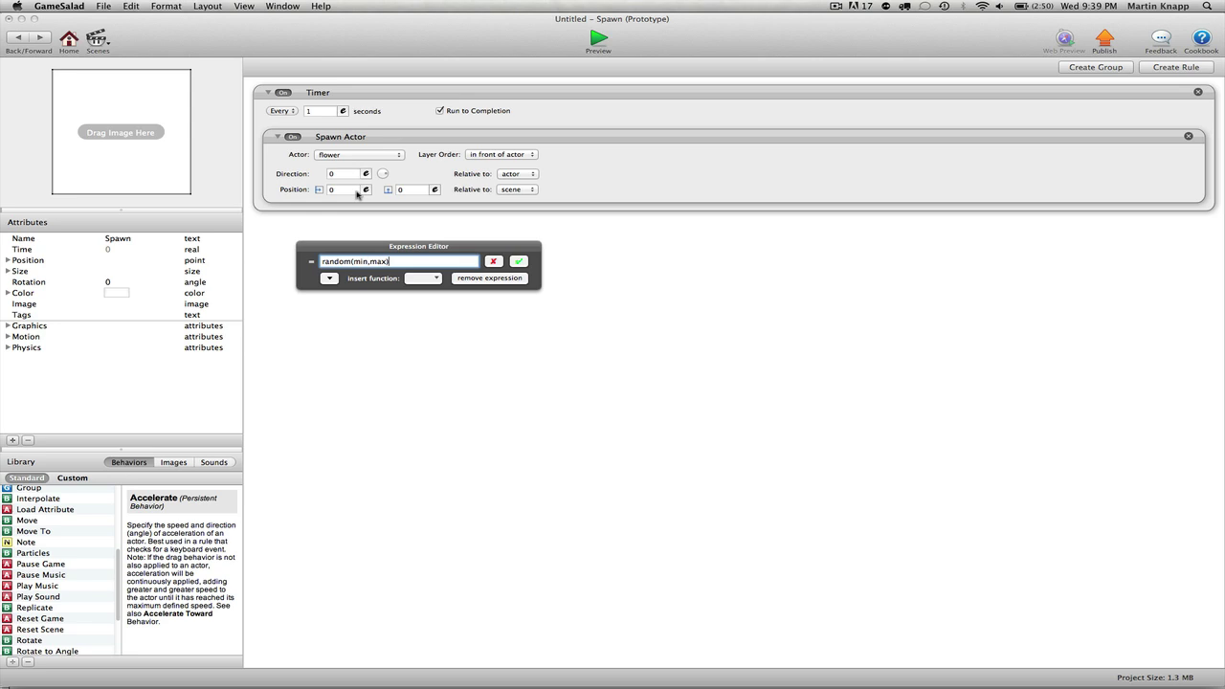
double_click(360, 261)
text(0)
double_click(365, 261)
text(1024)
click(520, 261)
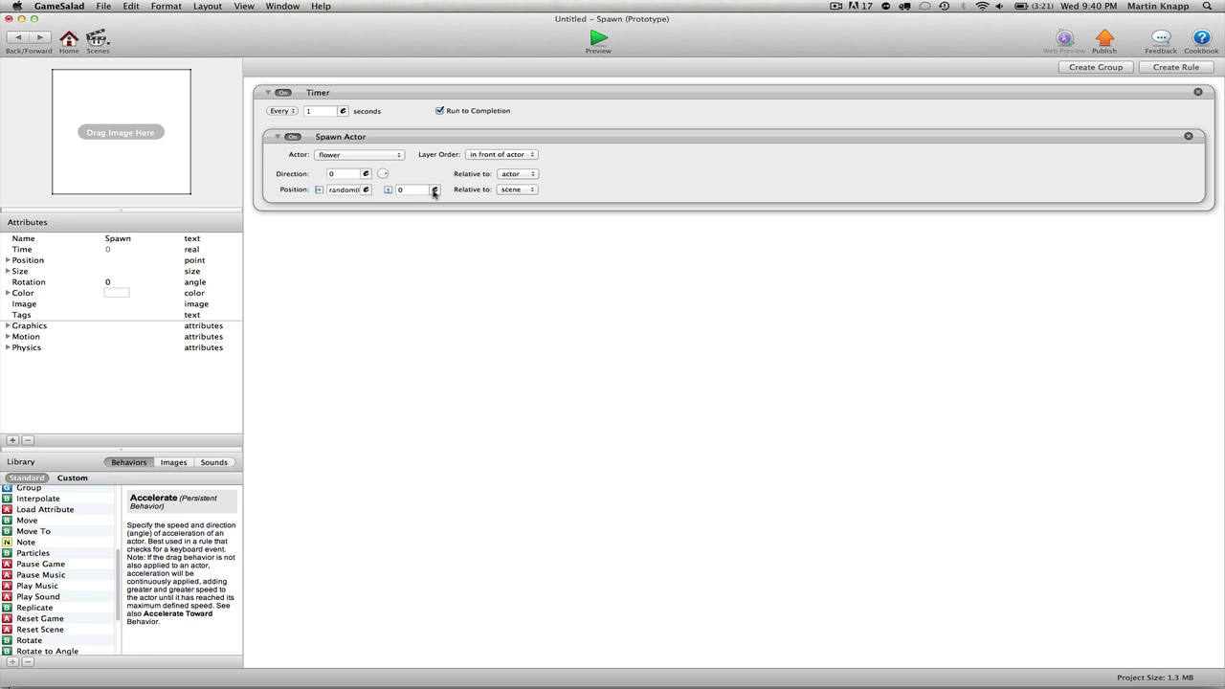
- Set the flower's spawn Y position to random(0,768) and check both position expressions
click(434, 191)
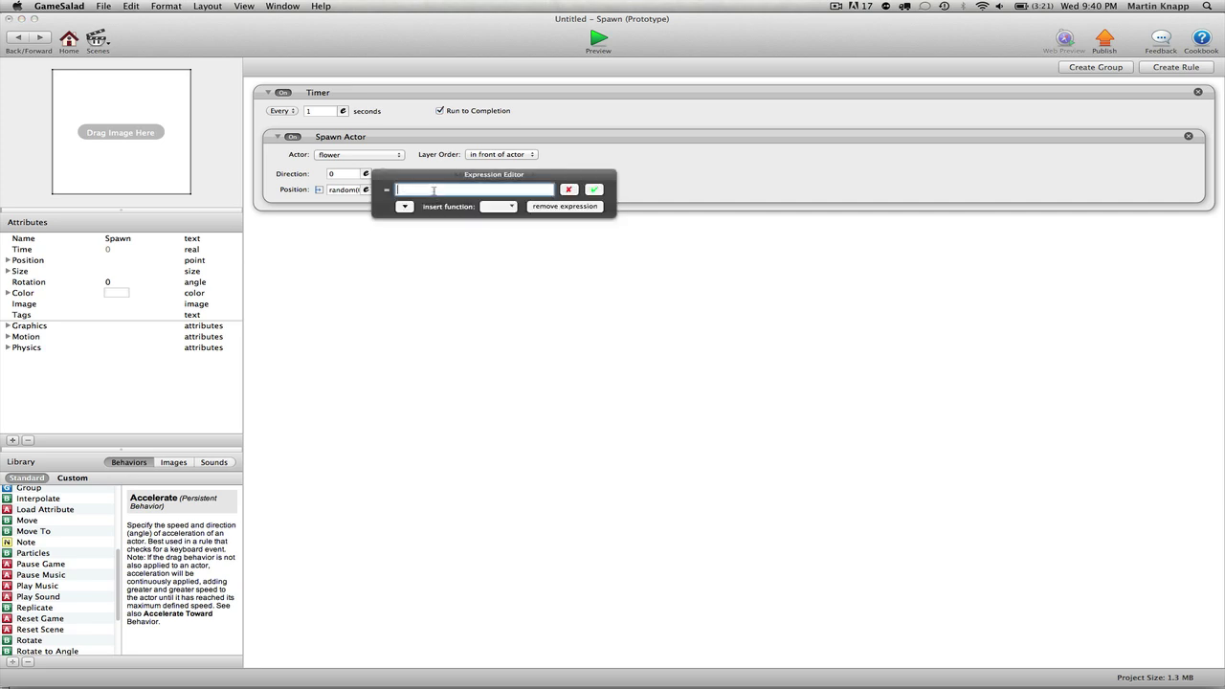
click(498, 207)
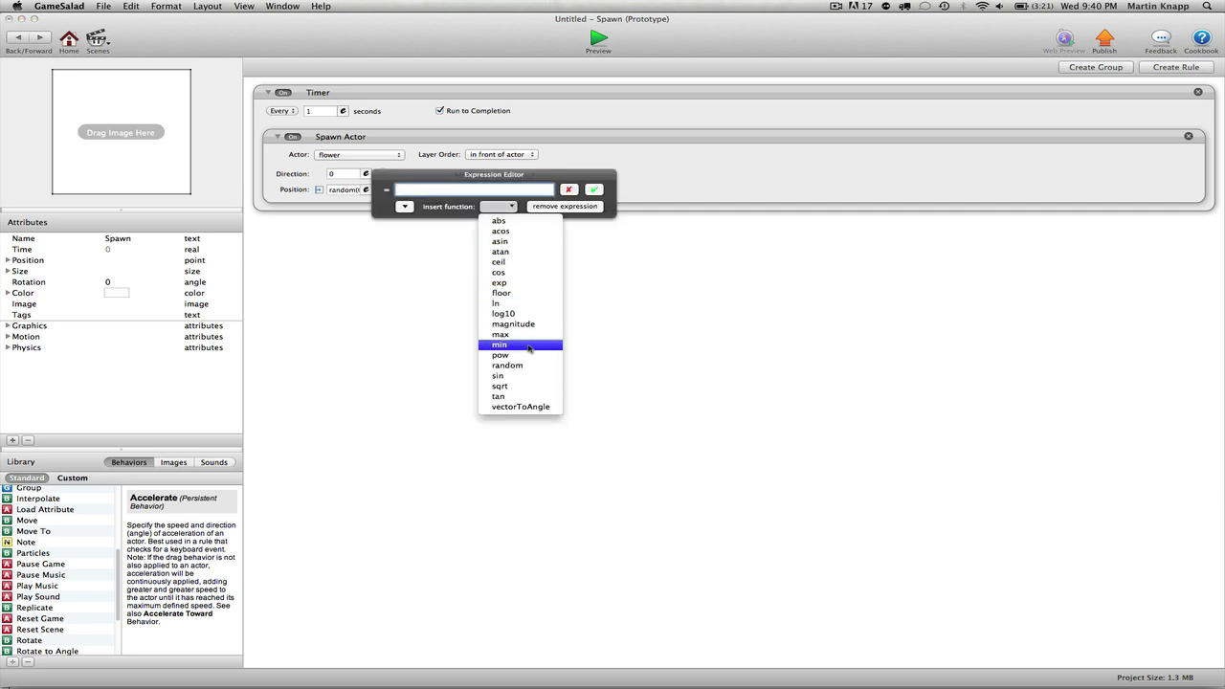
click(507, 365)
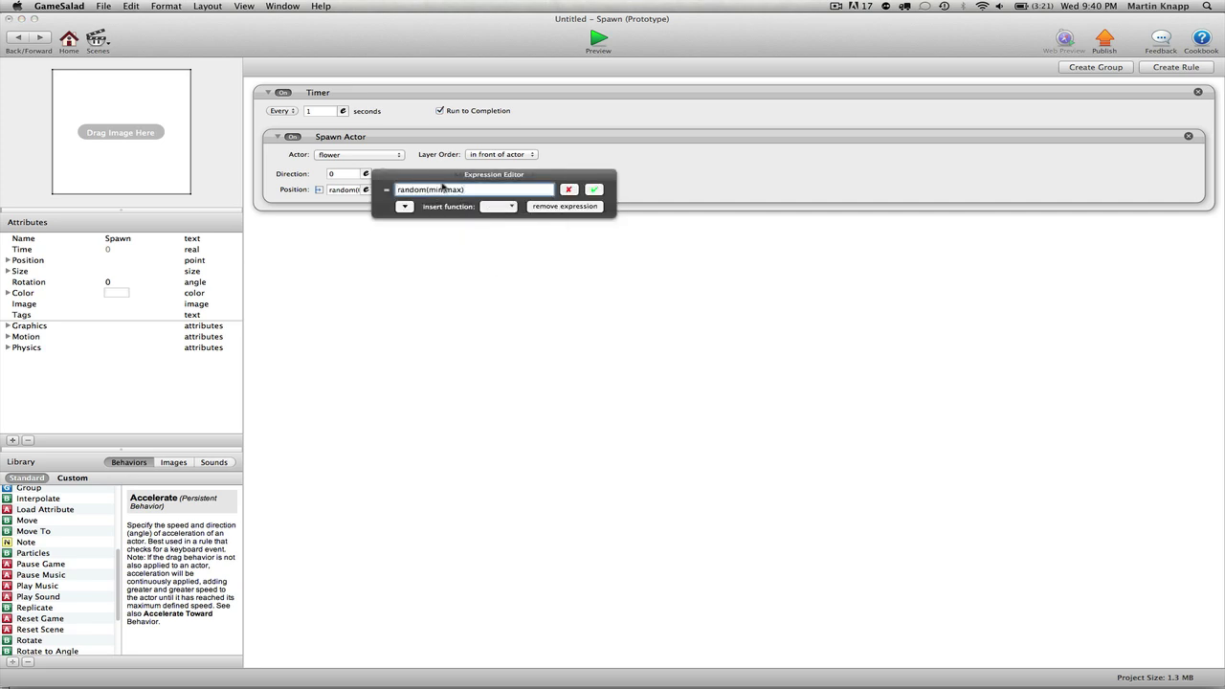
click(445, 190)
key(BackSpace)
key(BackSpace)
key(BackSpace)
text(0)
key(BackSpace)
key(BackSpace)
key(BackSpace)
text(768)
click(593, 189)
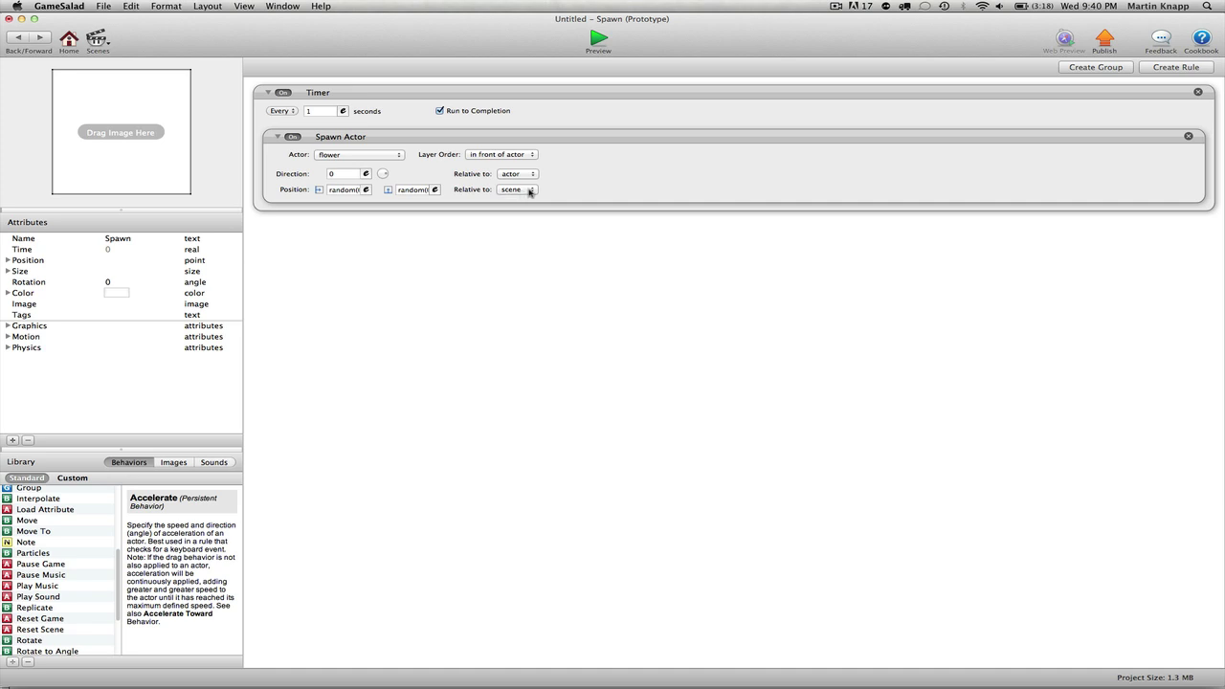
click(368, 189)
click(417, 190)
click(598, 41)
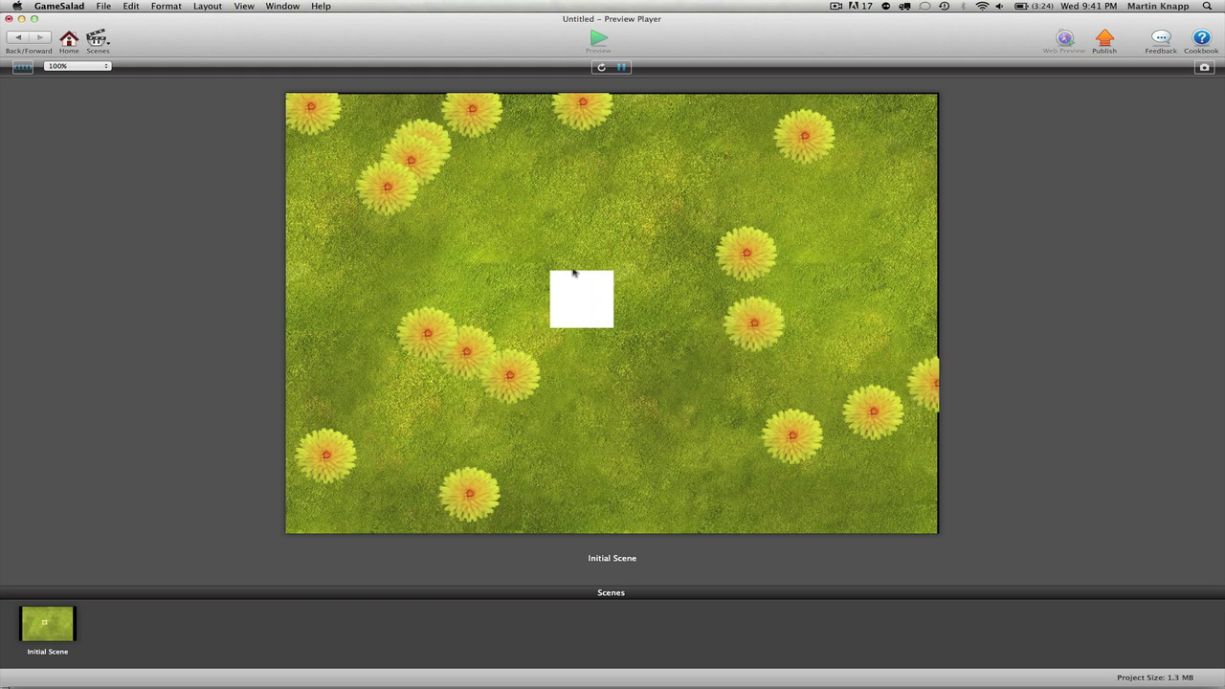
click(17, 37)
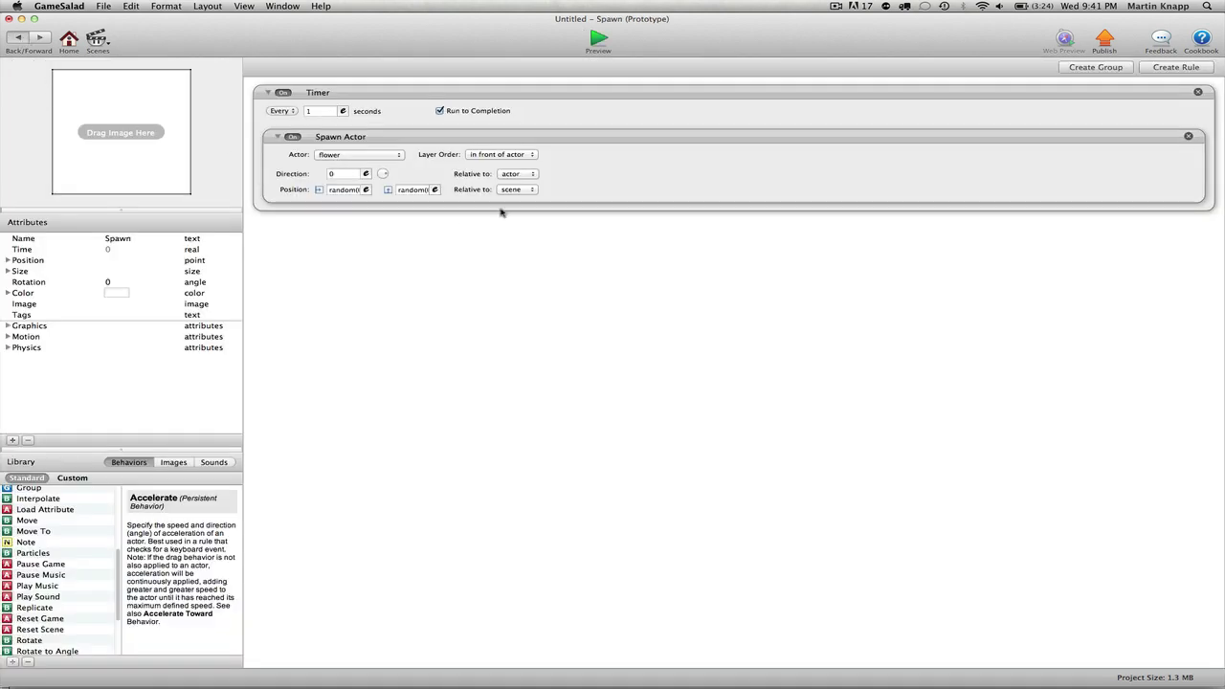
- Turn off Visible in the Spawn actor's Graphics attributes, then preview the game
click(17, 38)
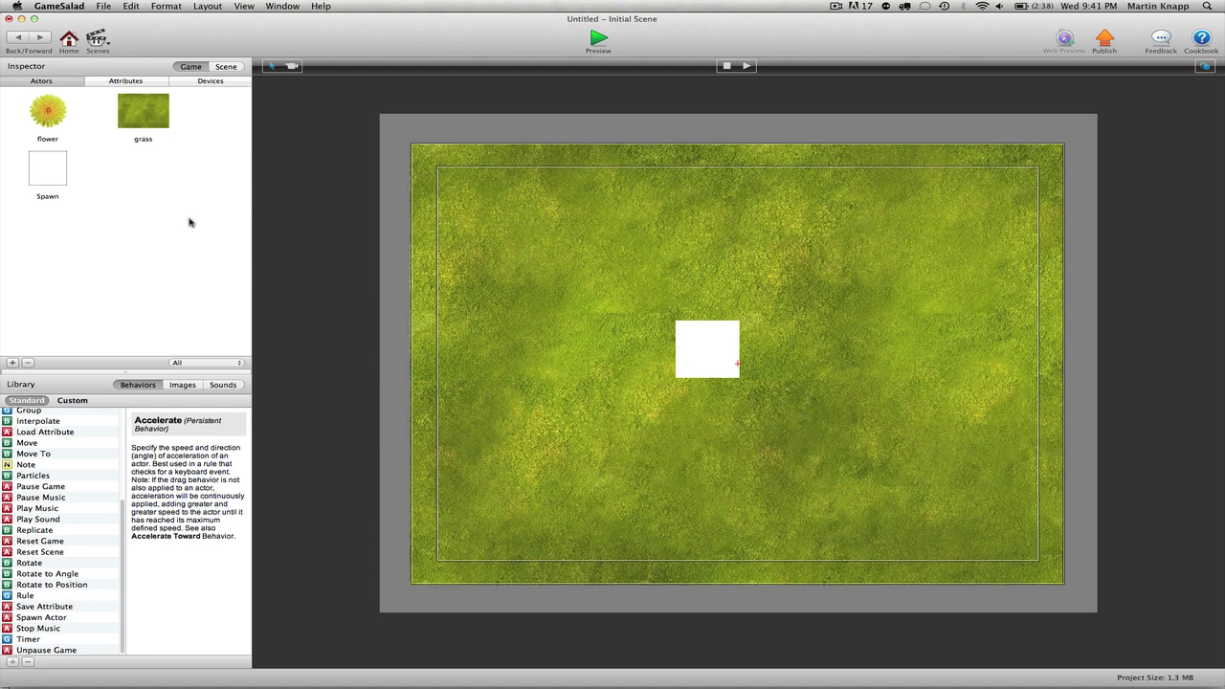
click(57, 180)
double_click(56, 180)
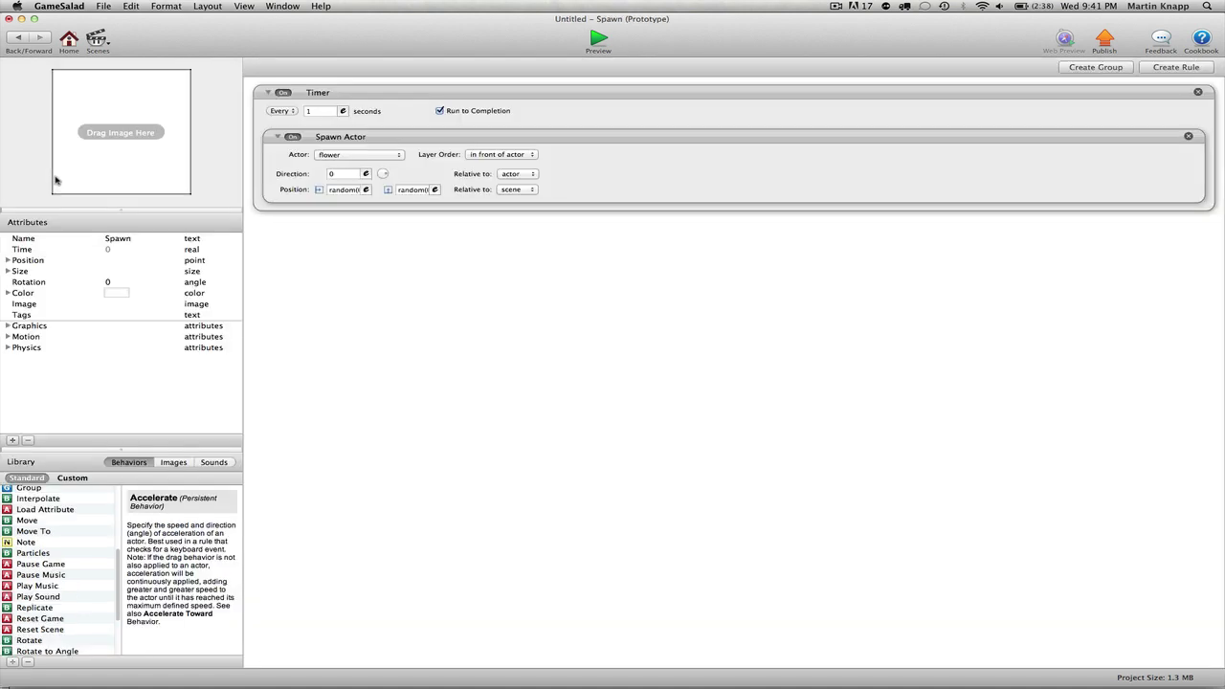
click(7, 326)
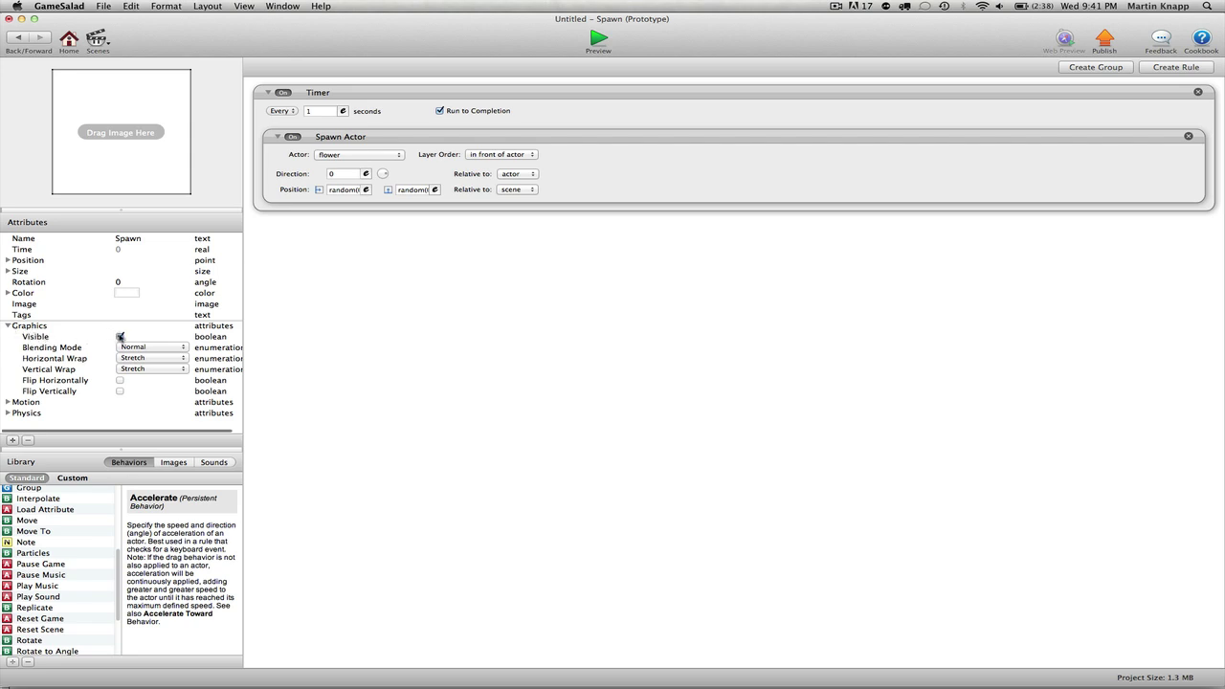
click(120, 337)
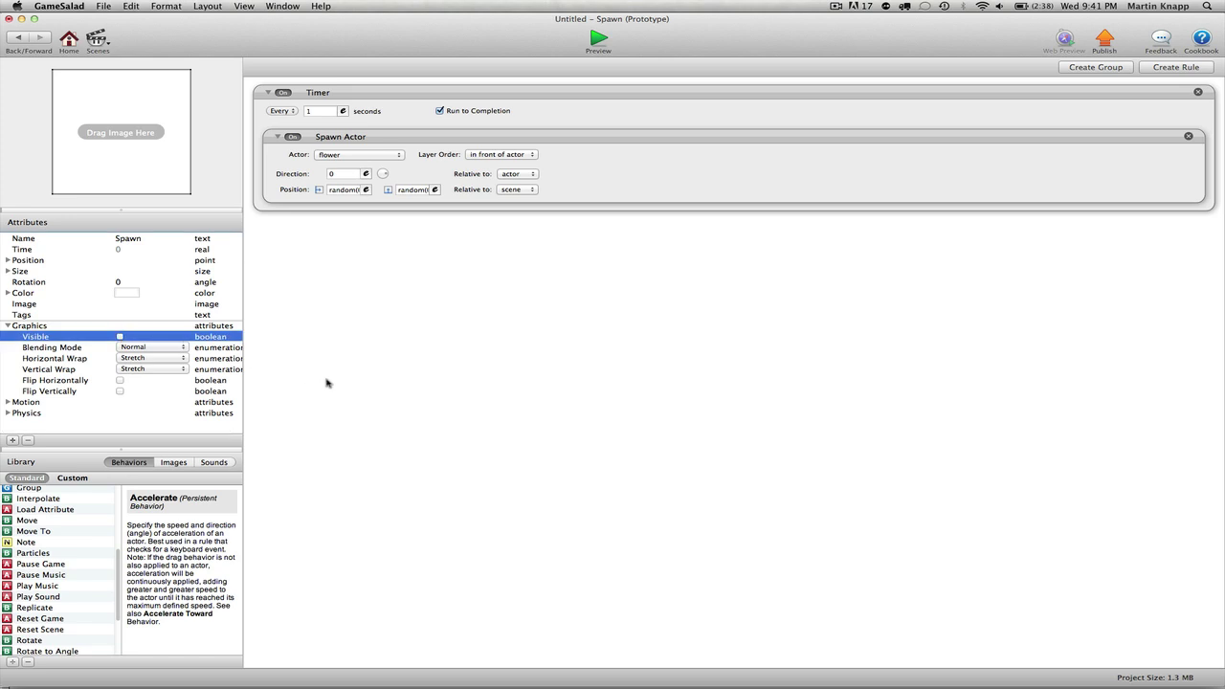
click(597, 40)
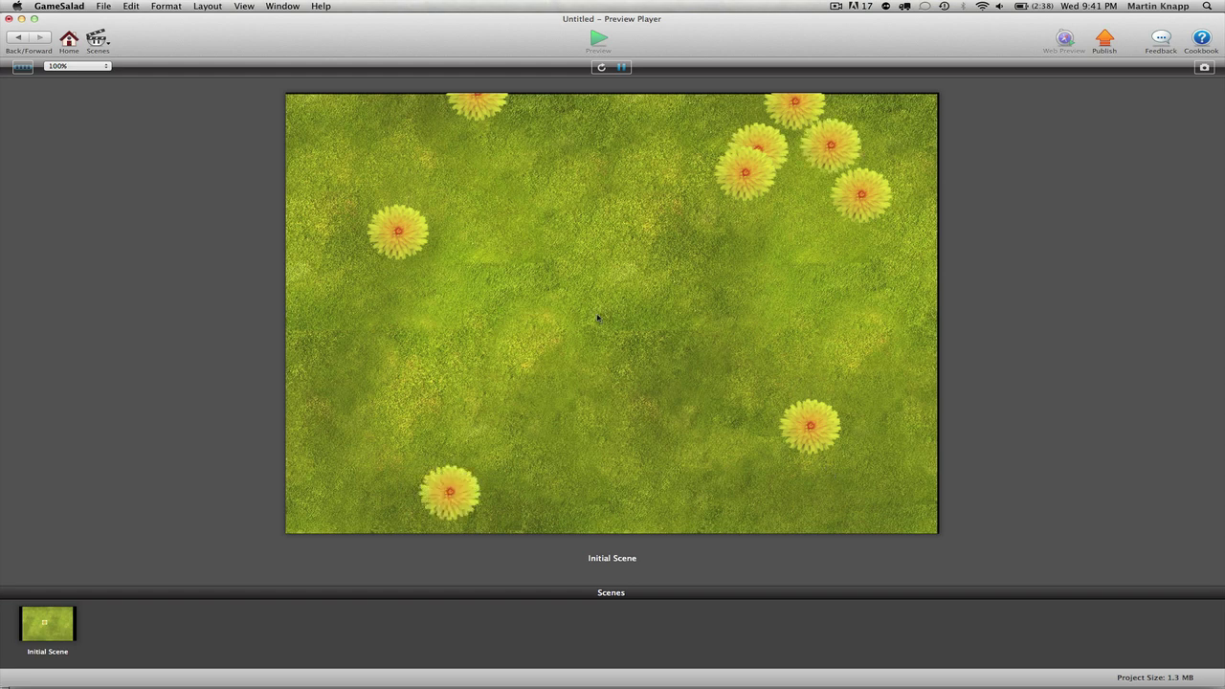
- Return to the Initial Scene and nudge the invisible Spawn actor slightly left
click(17, 38)
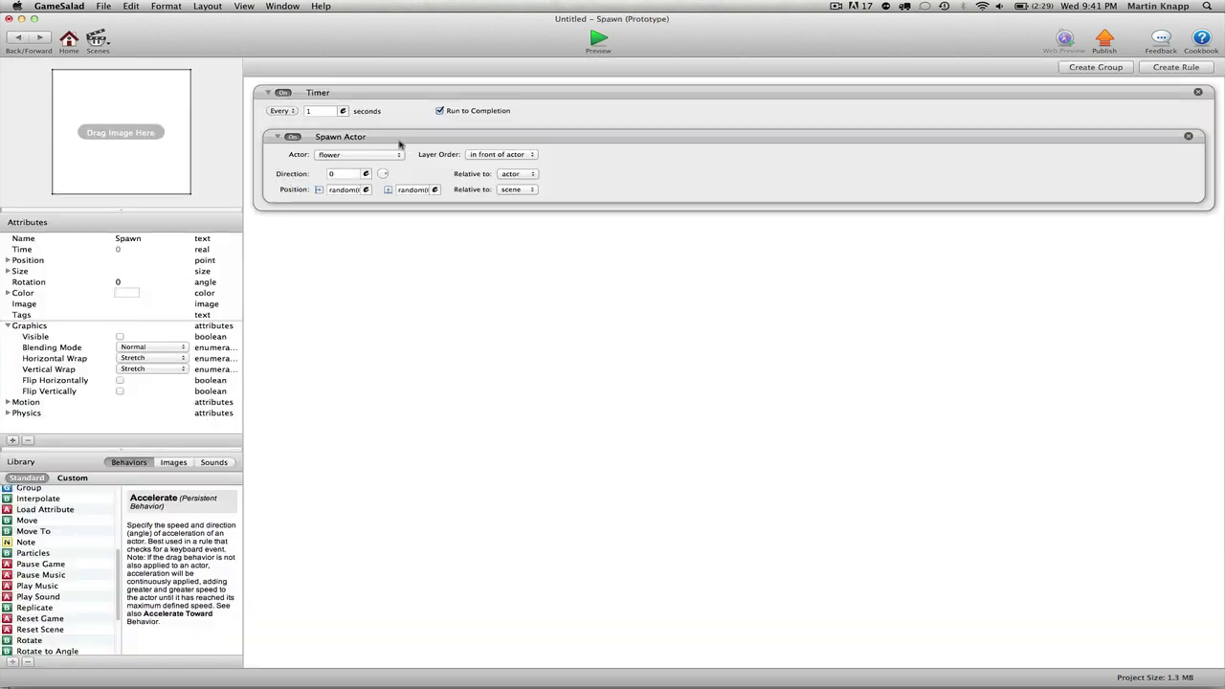
click(16, 38)
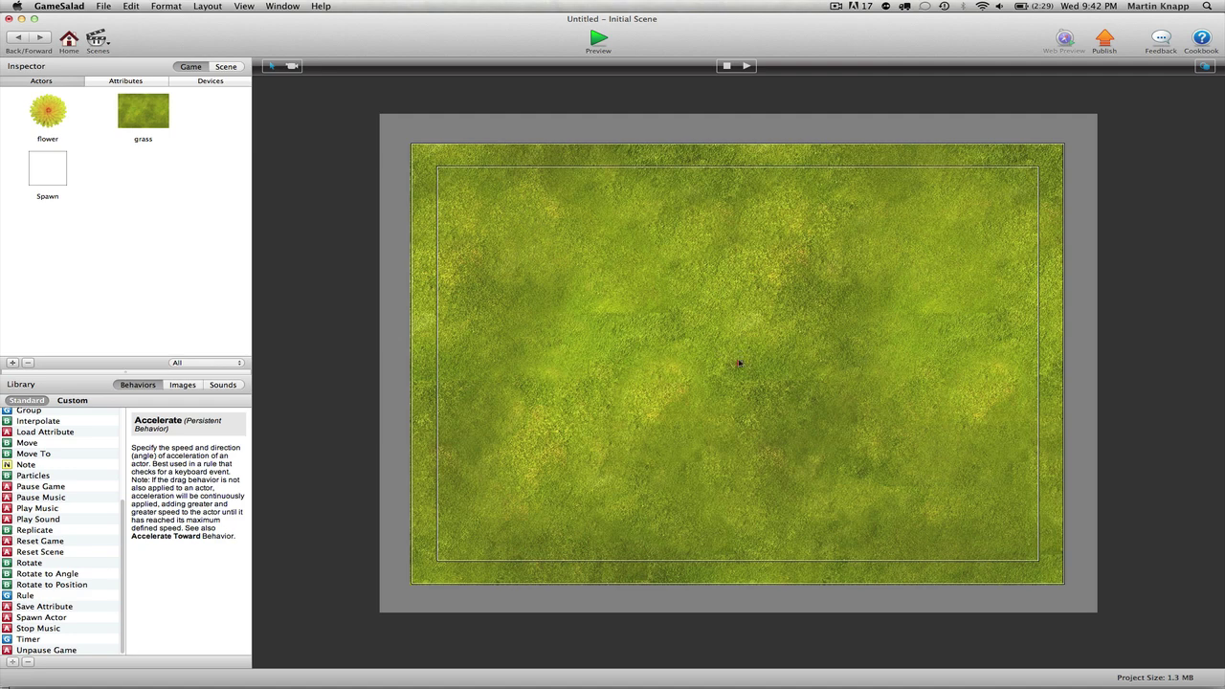
click(736, 353)
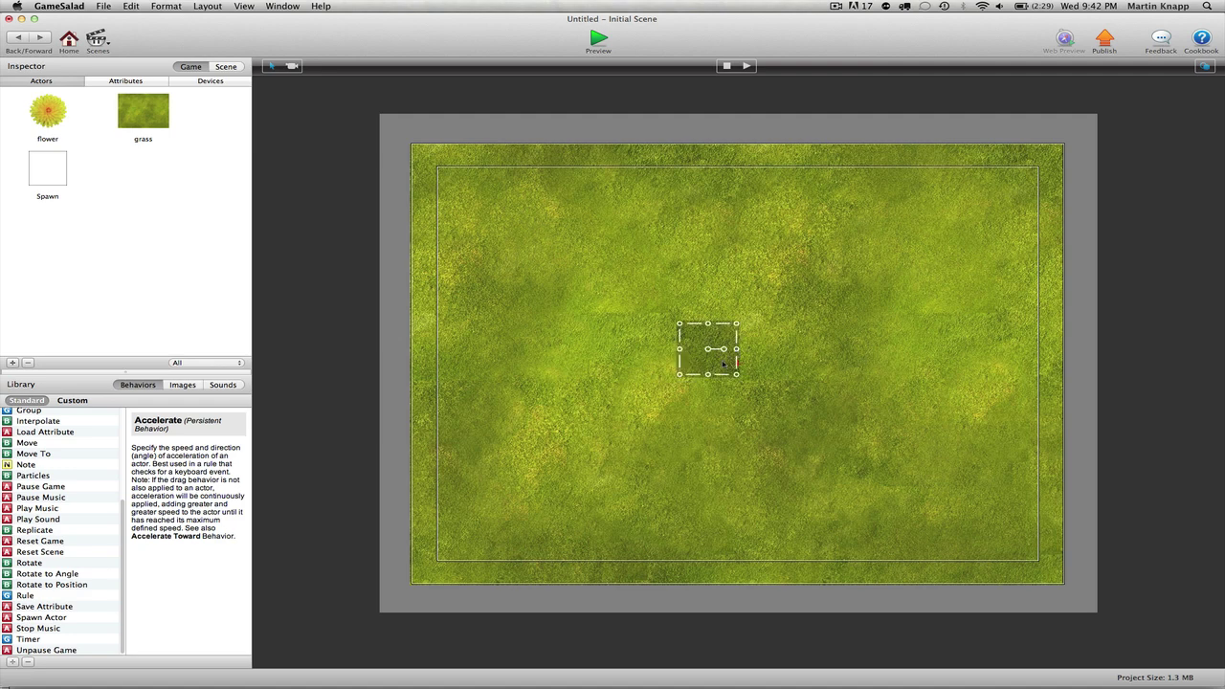
mouse_move(723, 362)
mouse_down()
mouse_move(677, 326)
mouse_move(703, 332)
mouse_move(709, 362)
mouse_up()
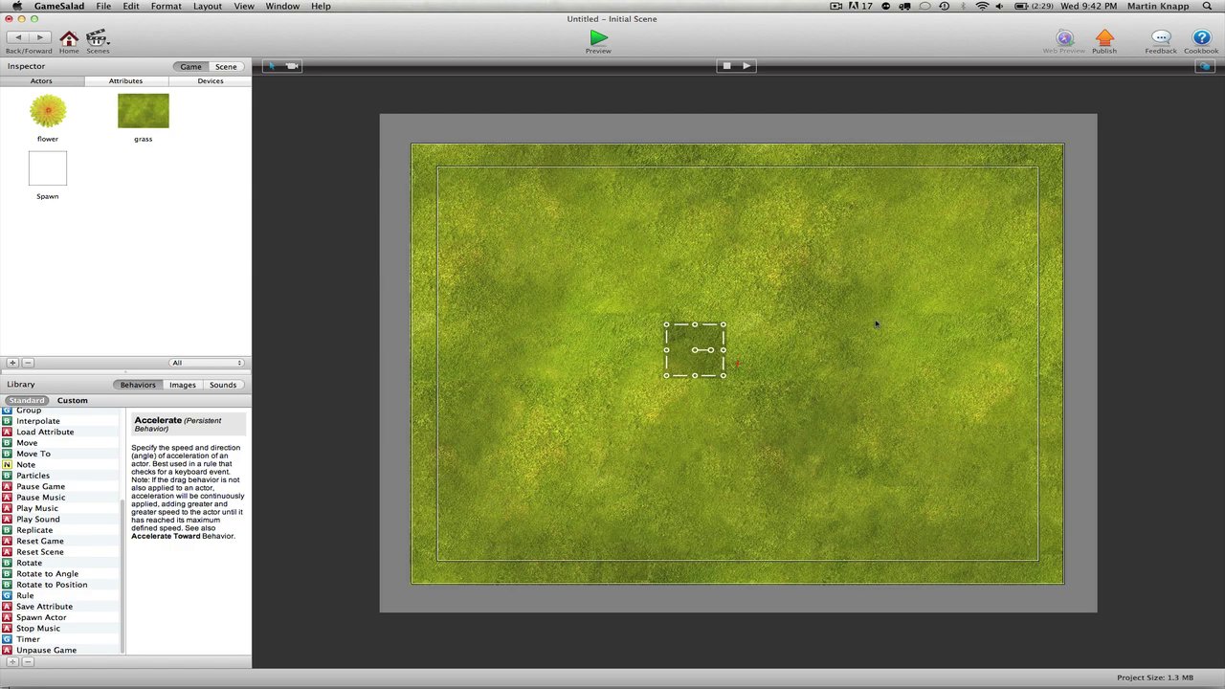
- Shift the grass background actor up-left, select the stage actors, and clear the selection
mouse_move(951, 451)
mouse_down()
mouse_move(955, 407)
mouse_move(813, 436)
mouse_move(918, 473)
mouse_move(932, 437)
mouse_up()
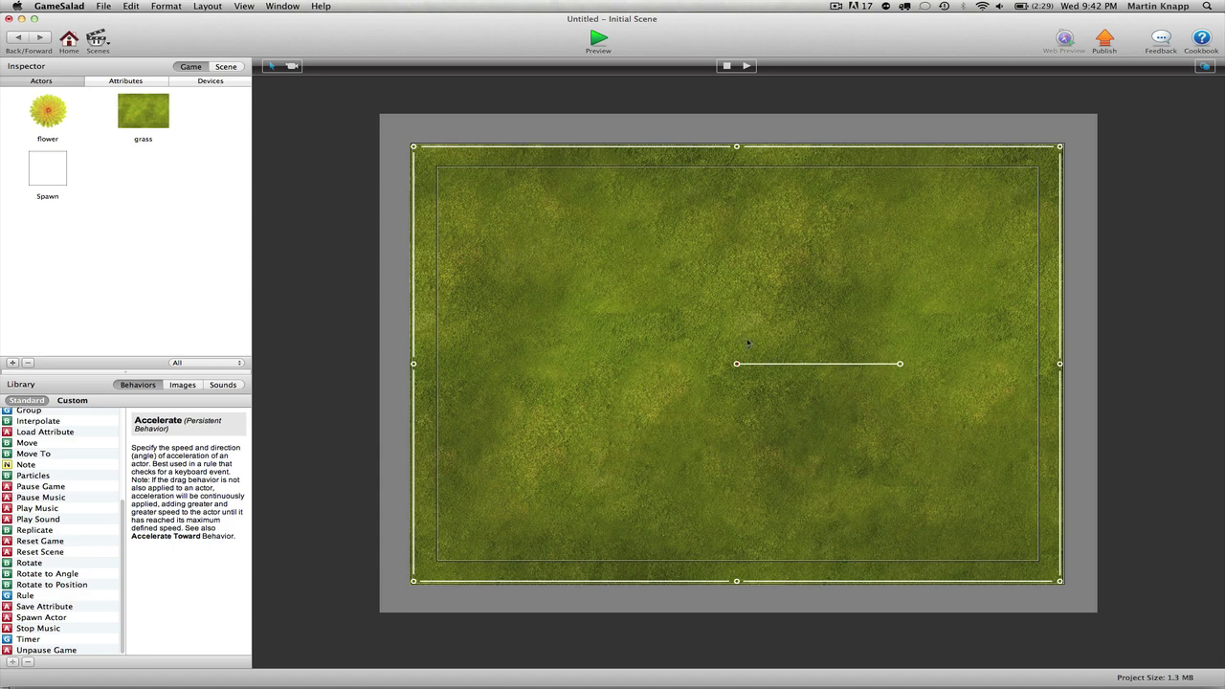
click(1072, 415)
click(695, 350)
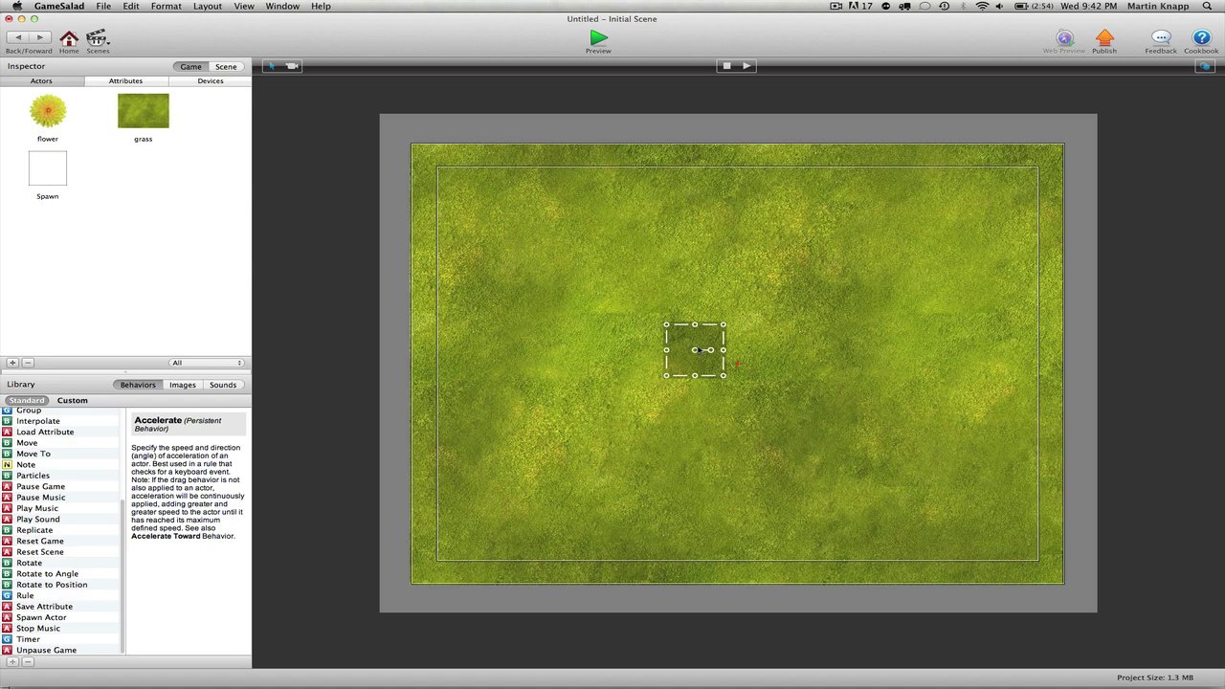
click(698, 349)
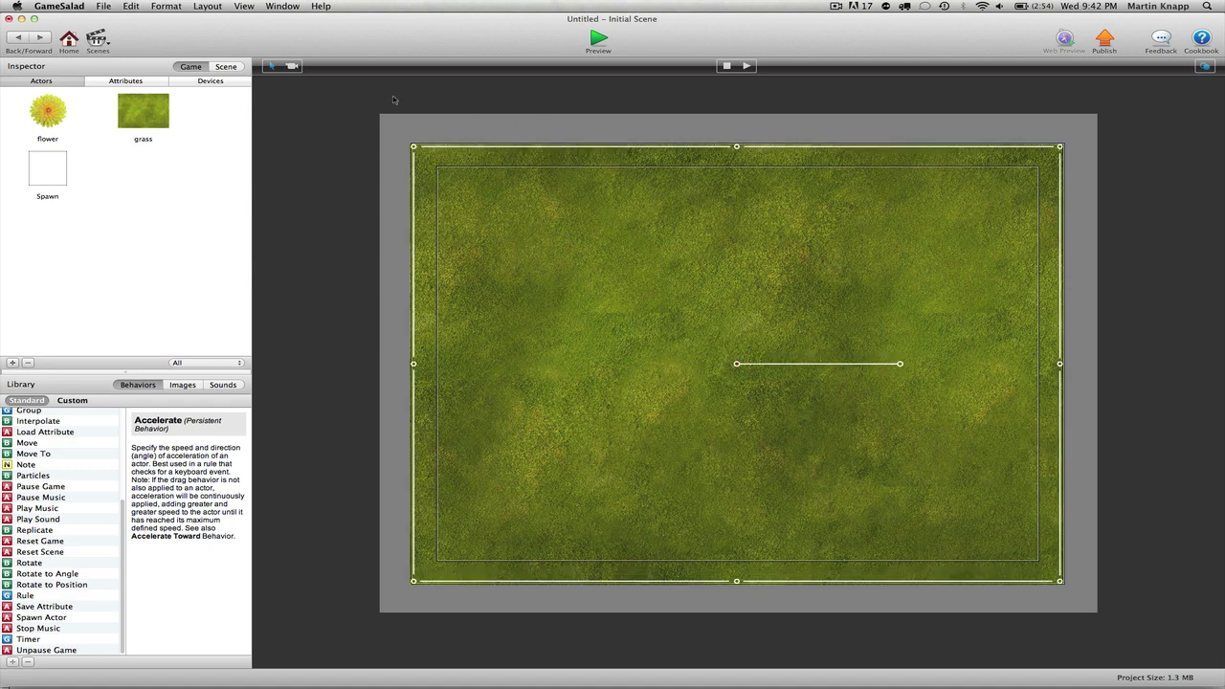
click(387, 137)
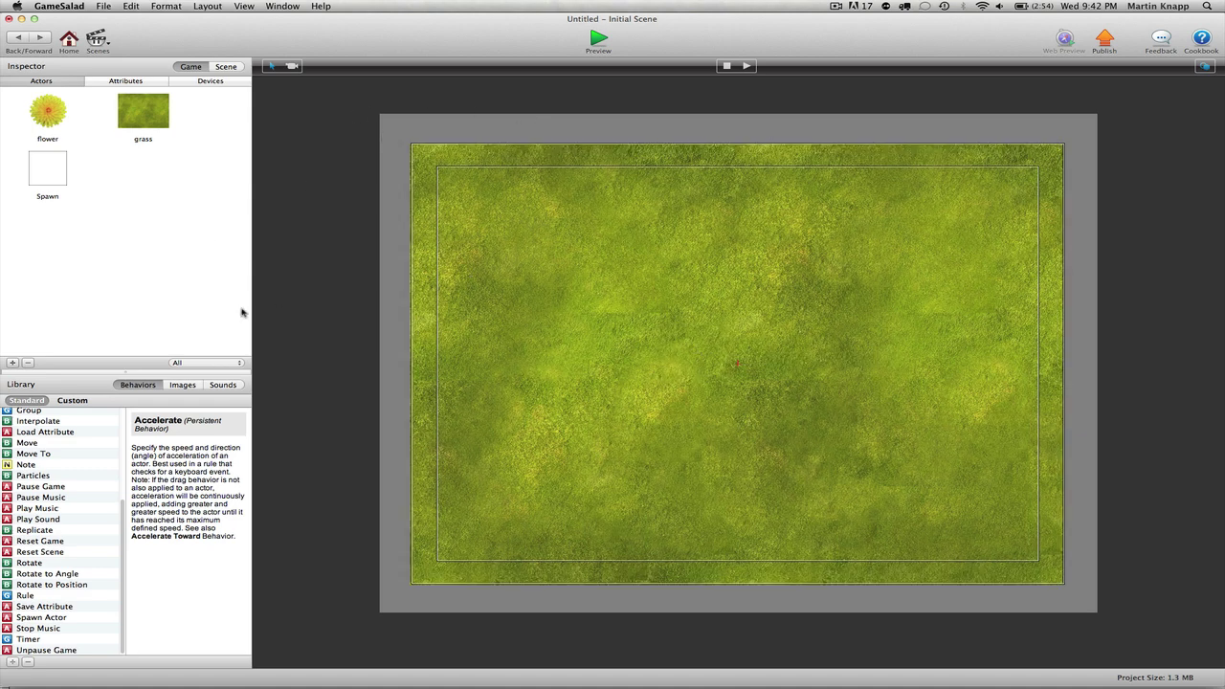
- Copy the Spawn actor's 1-second Timer rule and paste it into the grass actor
double_click(50, 184)
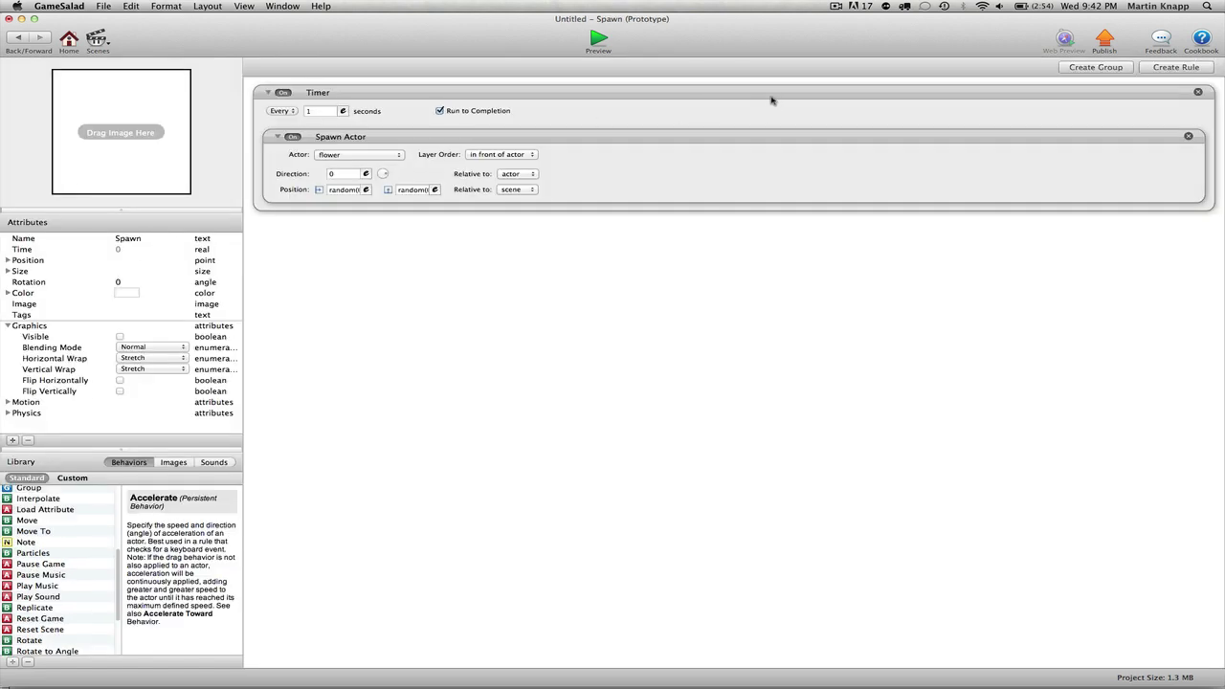
click(741, 93)
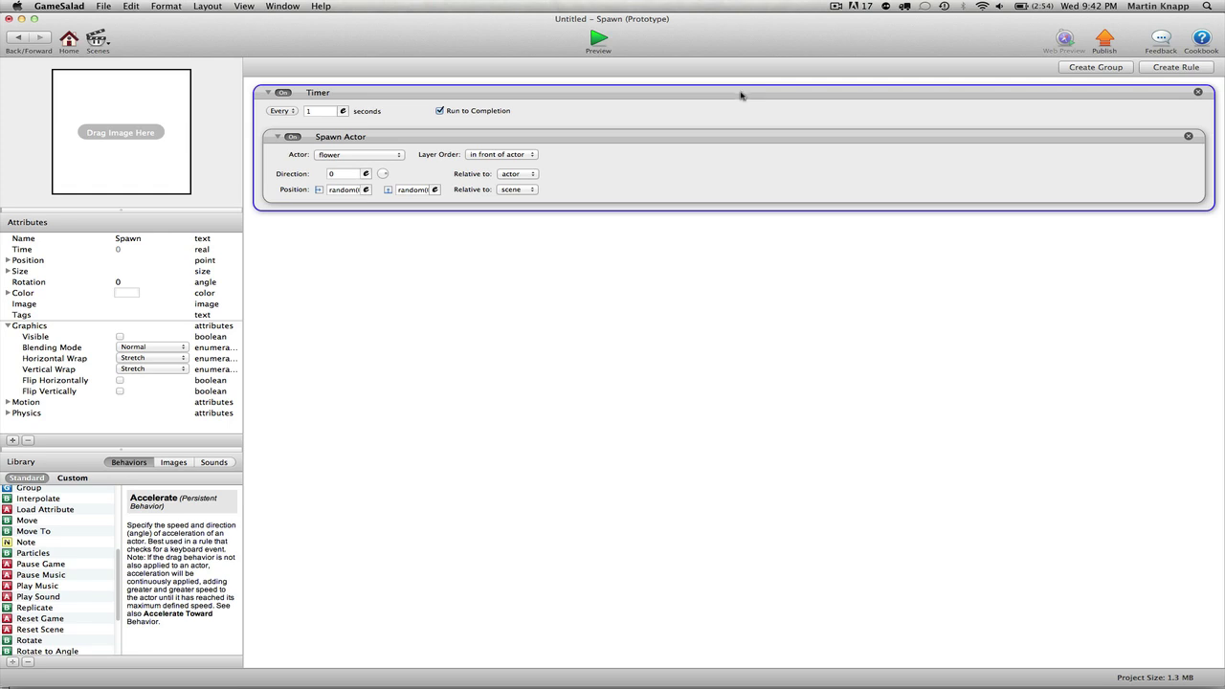
key(super+c)
click(16, 38)
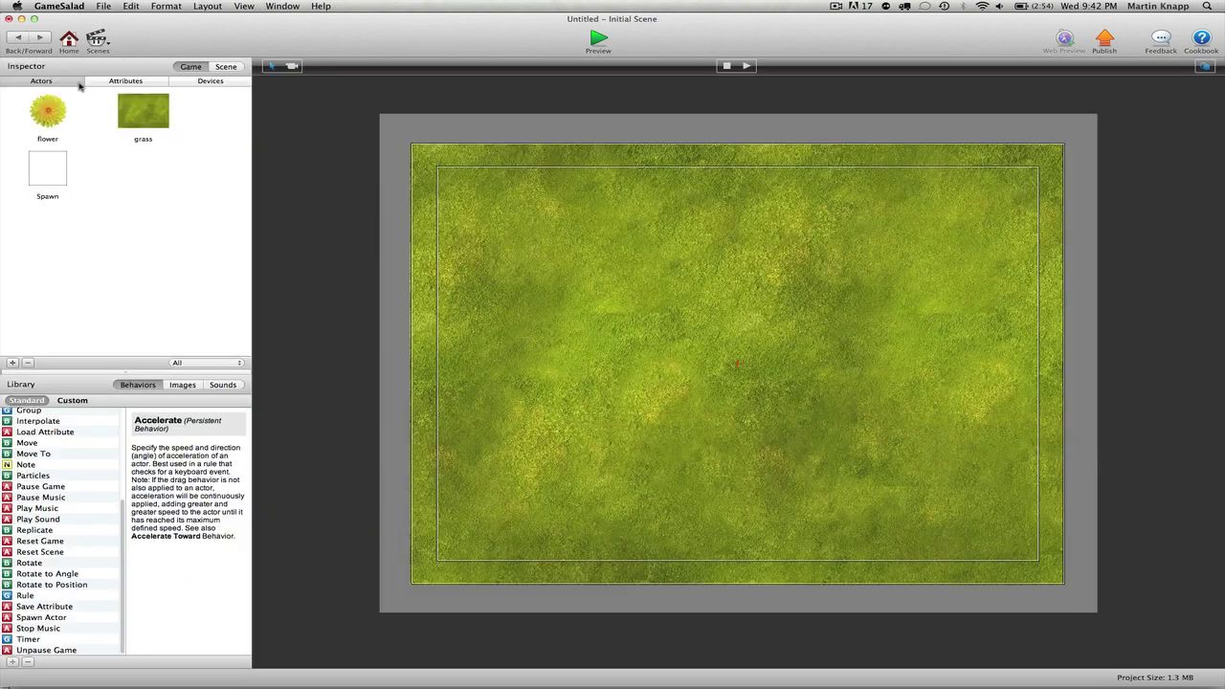
double_click(149, 118)
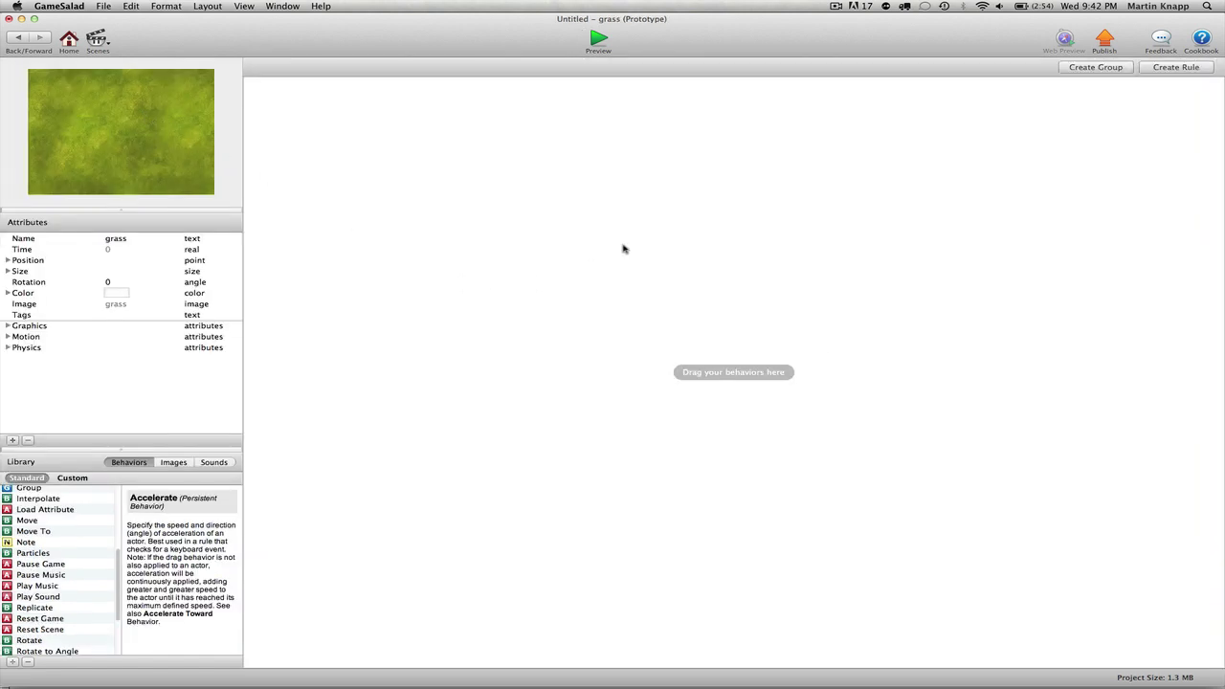
key(super+v)
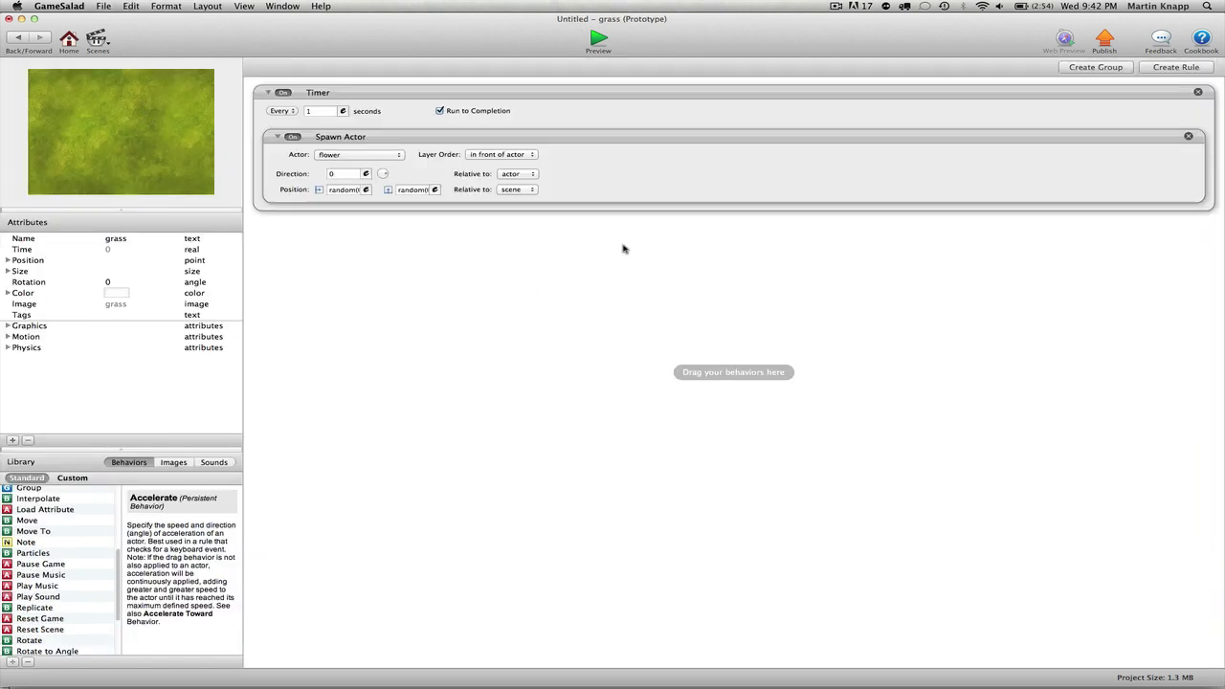
click(15, 38)
- Delete the Spawn actor, leaving flower and grass, and preview the Initial Scene
click(48, 175)
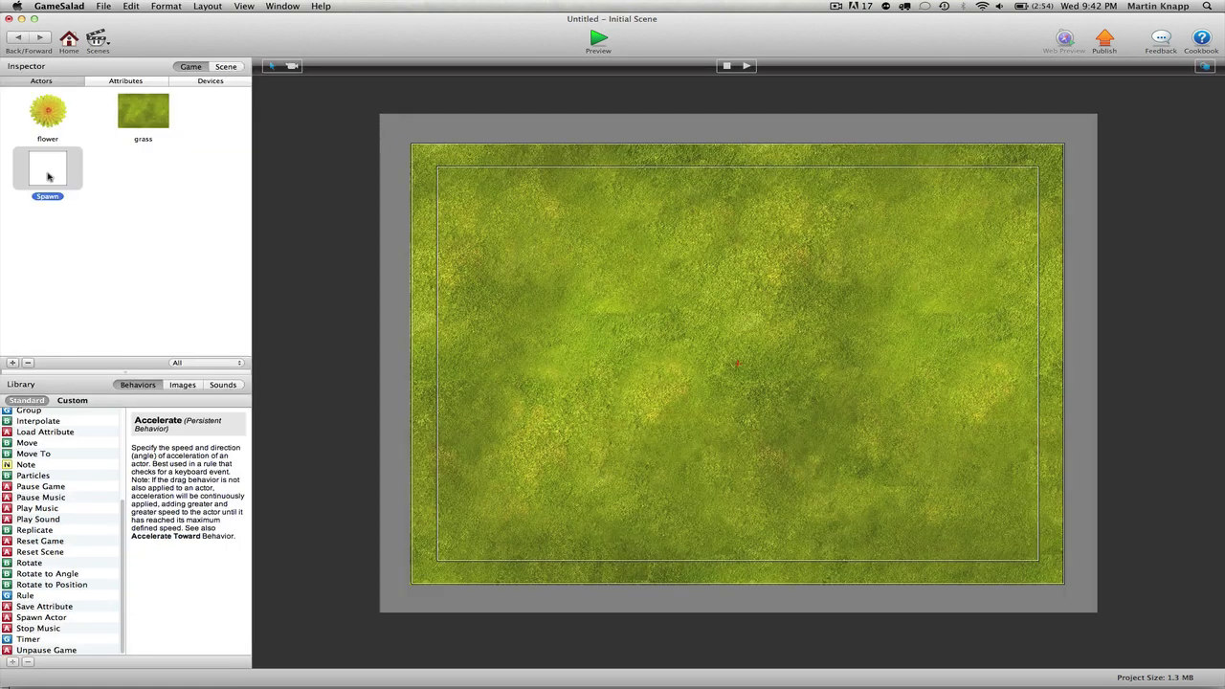
key(Delete)
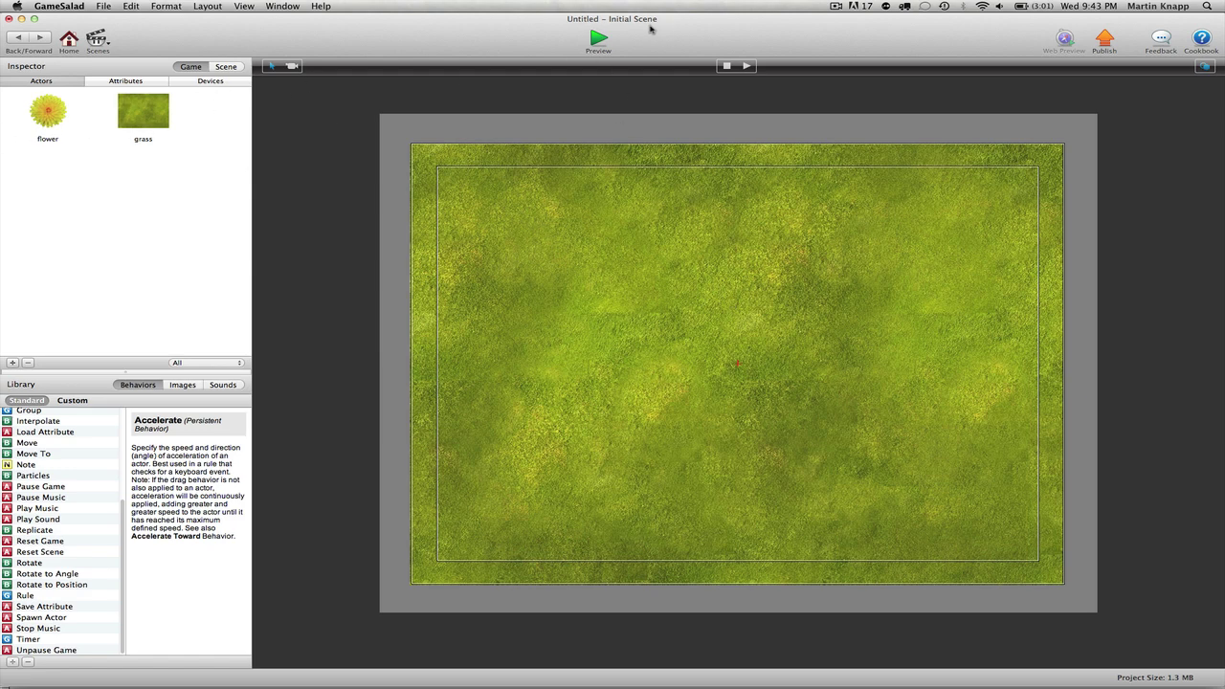
click(598, 40)
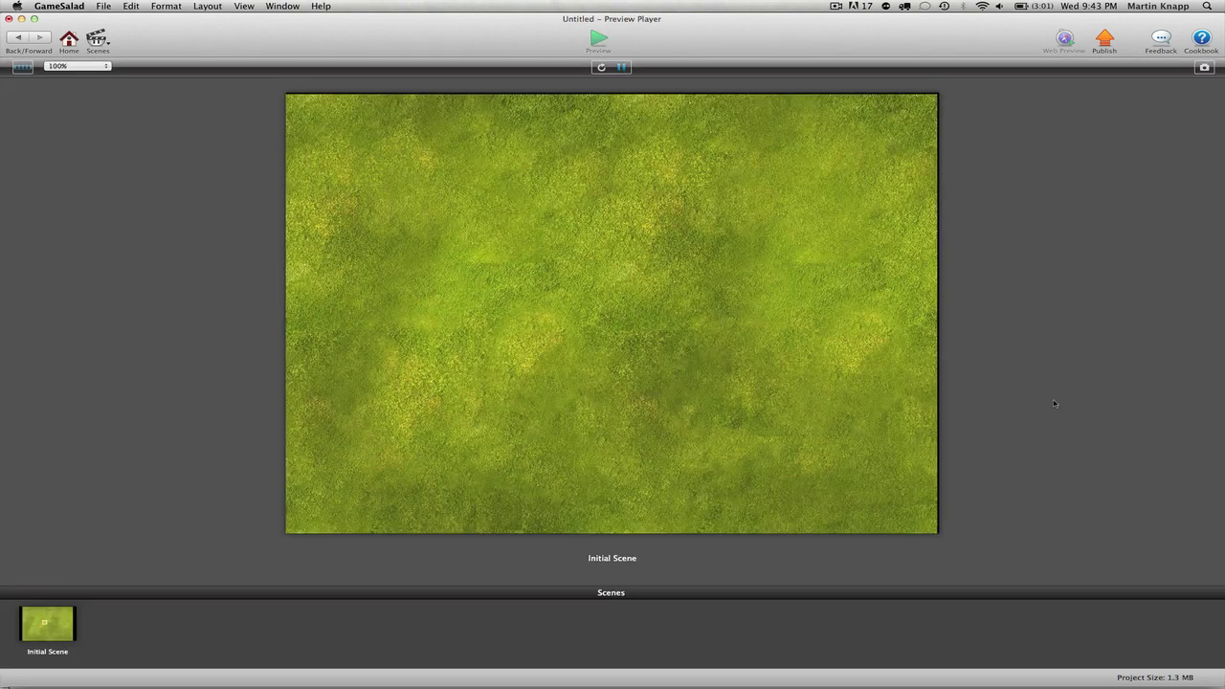